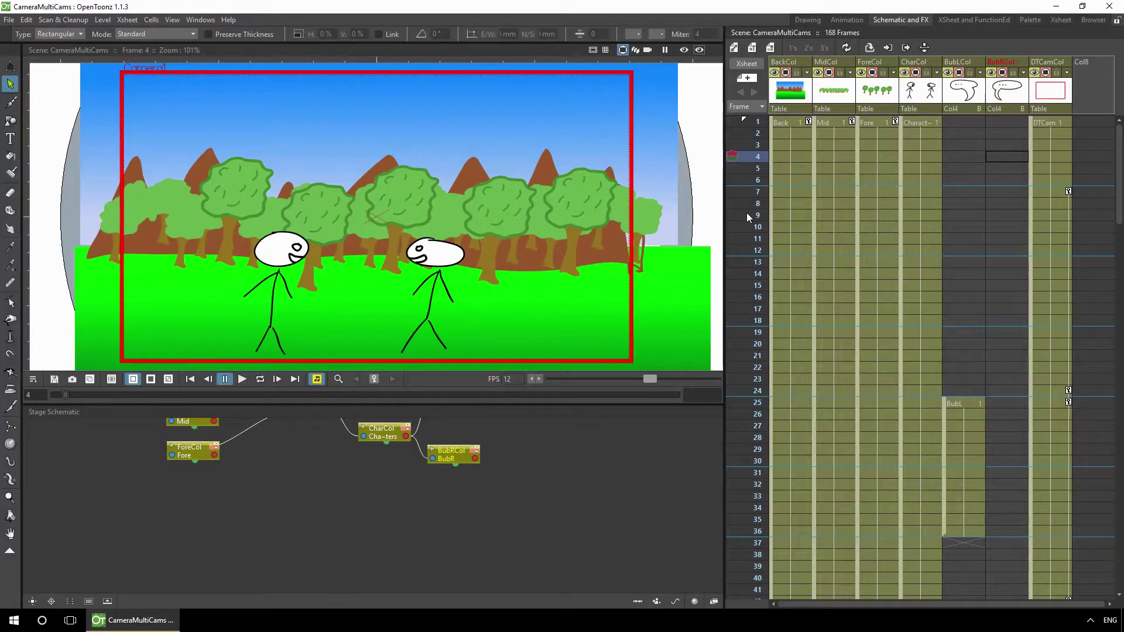
Preview frames around the speech bubble and undo the camera-key move at frame 42
key("alt+comma")
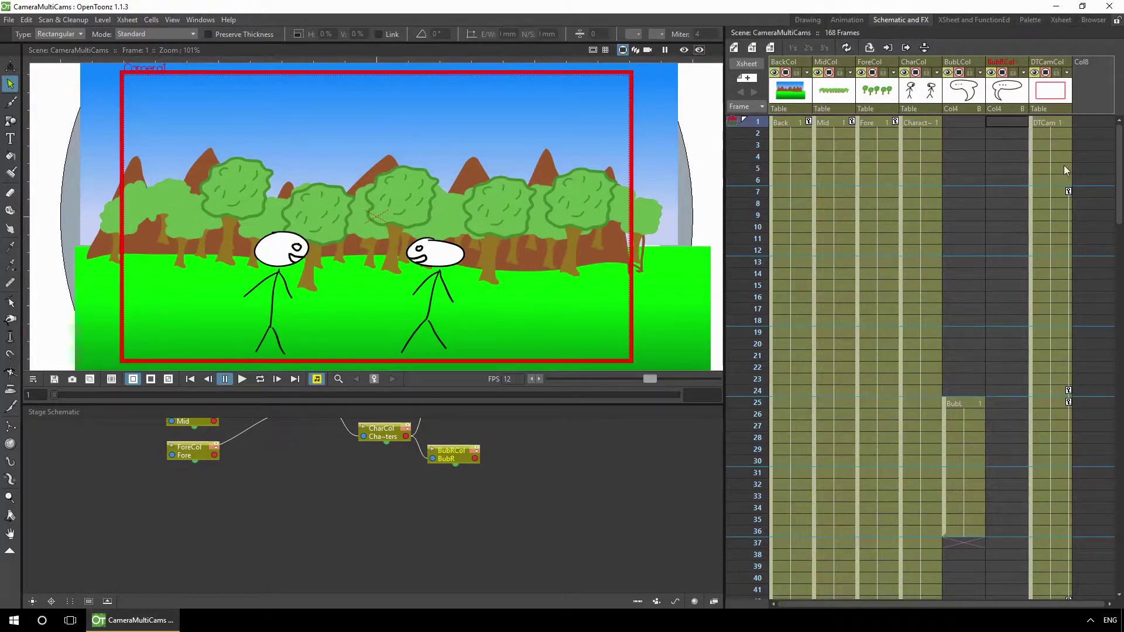
left_click_drag(756, 134, 796, 411)
left_click_drag(1116, 223, 1075, 265)
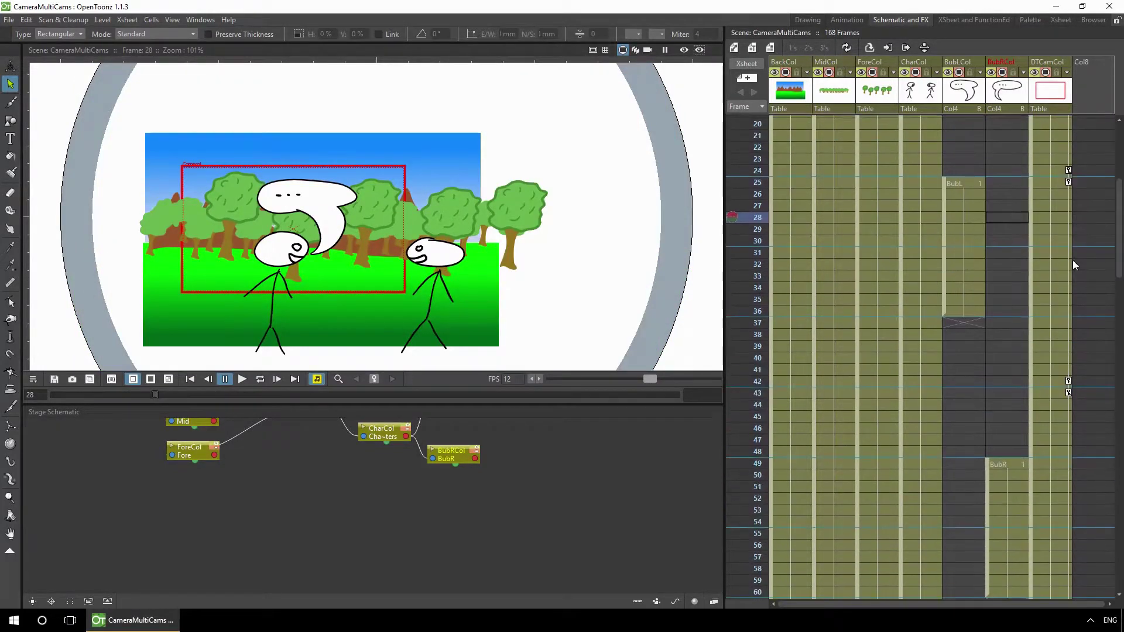
left_click_drag(753, 283, 809, 316)
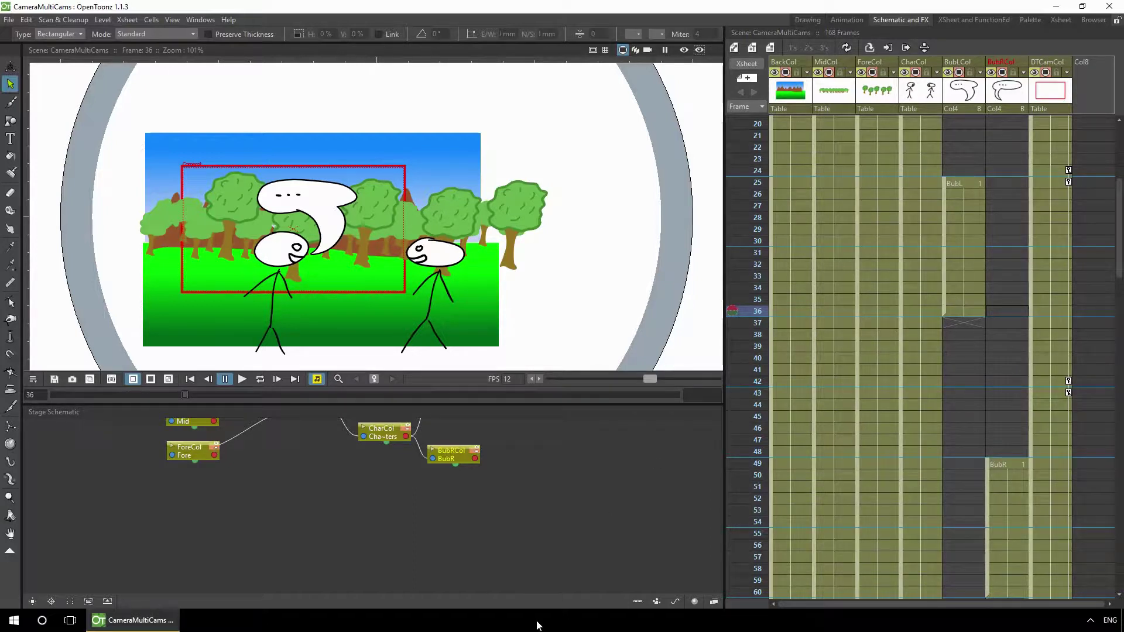
left_click(758, 349)
left_click_drag(757, 360, 754, 323)
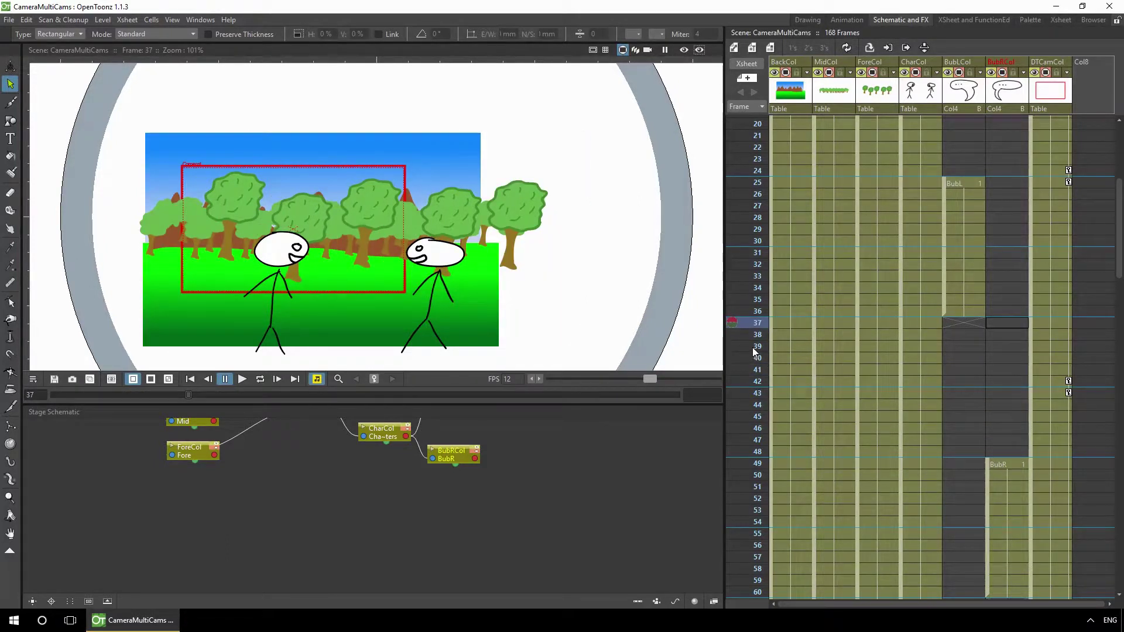
left_click(1078, 384)
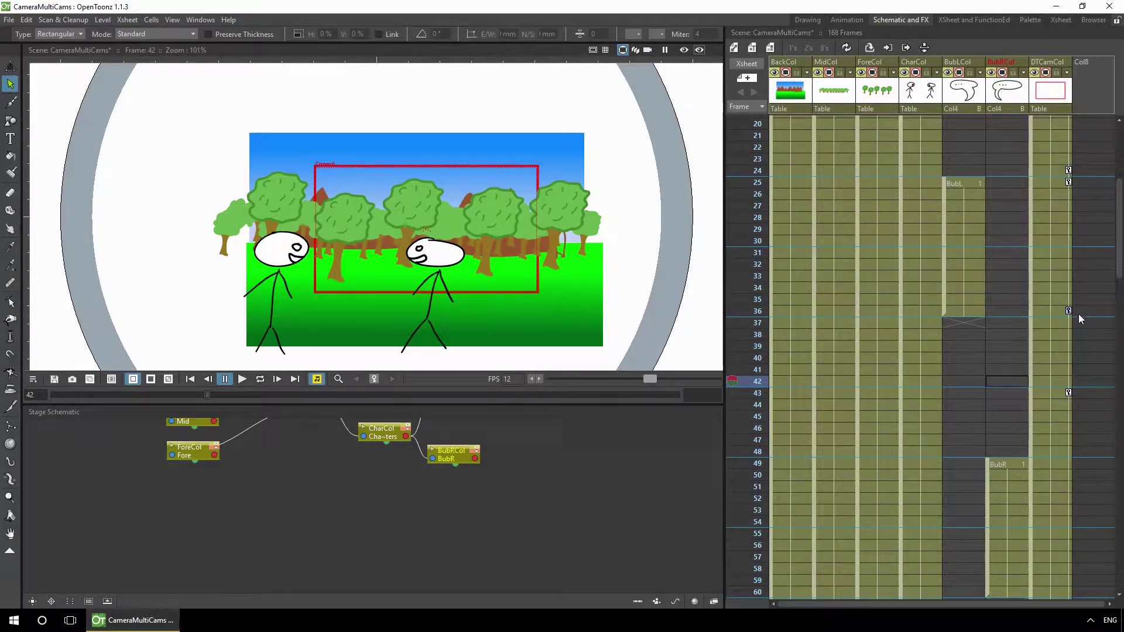
key("ctrl+z")
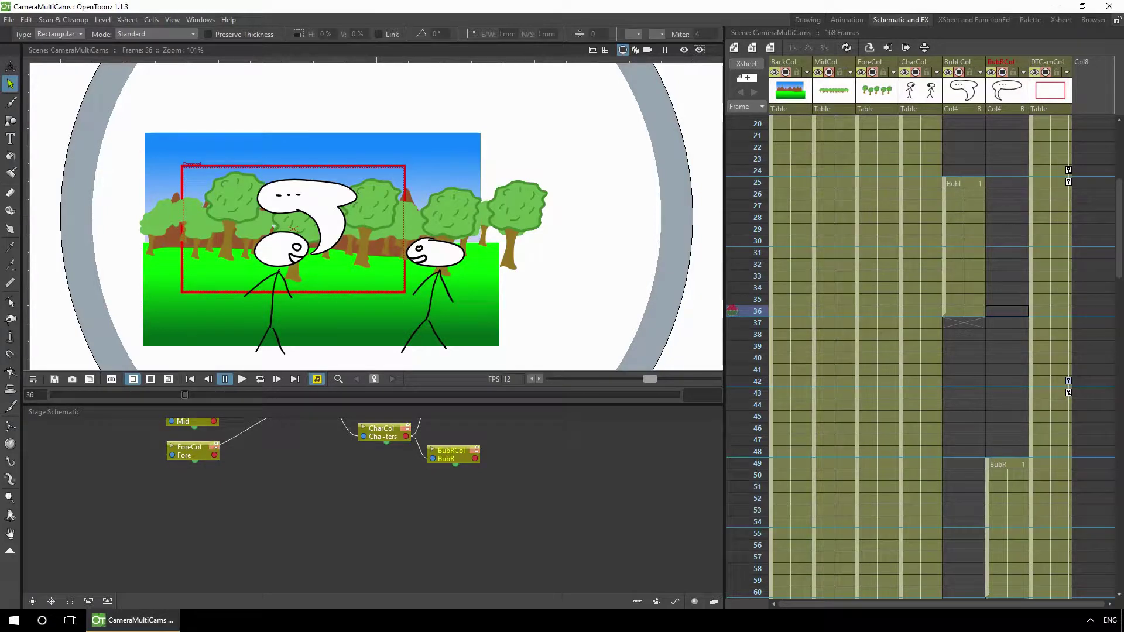
Select all keys in the DTCam camera column and delete them
scroll(919, 352, "up", 5)
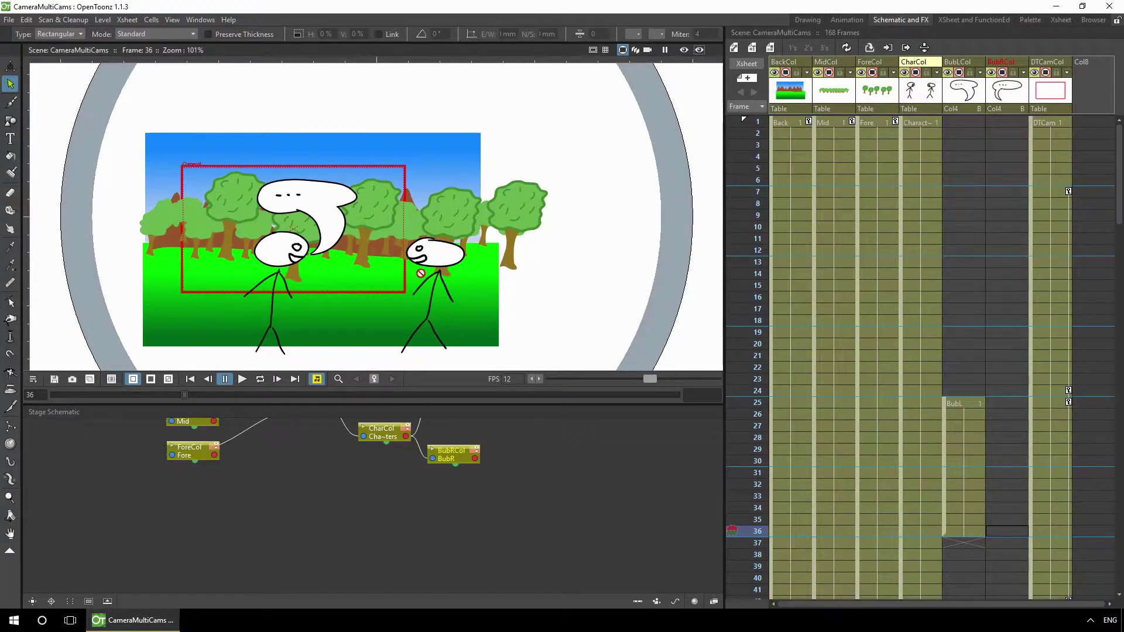
left_click(1069, 192)
right_click(1069, 191)
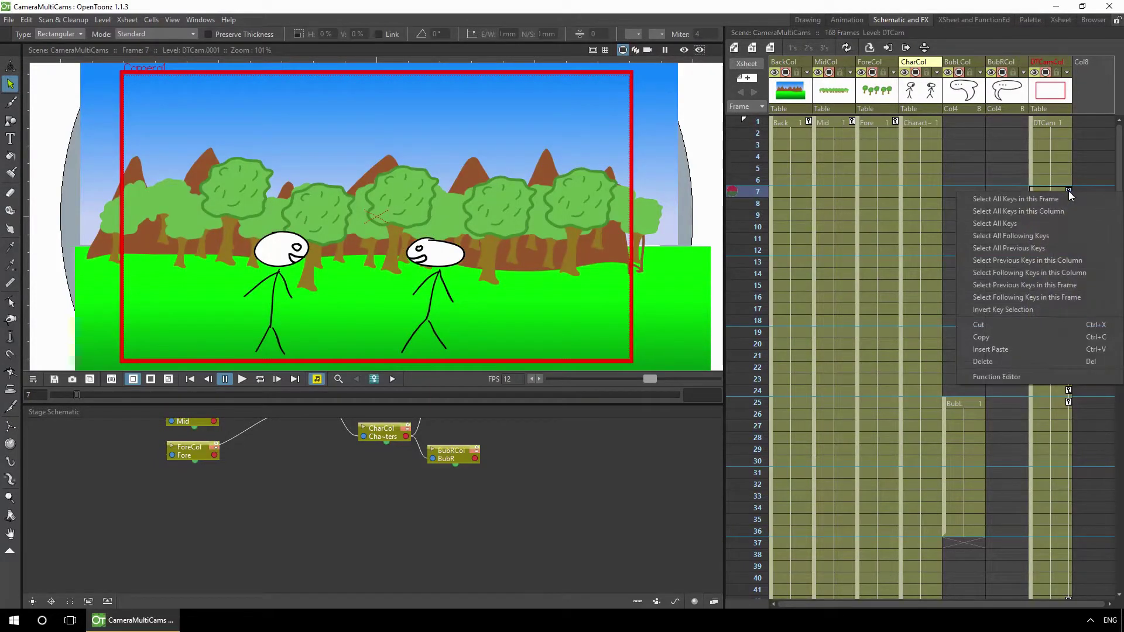
left_click(1061, 212)
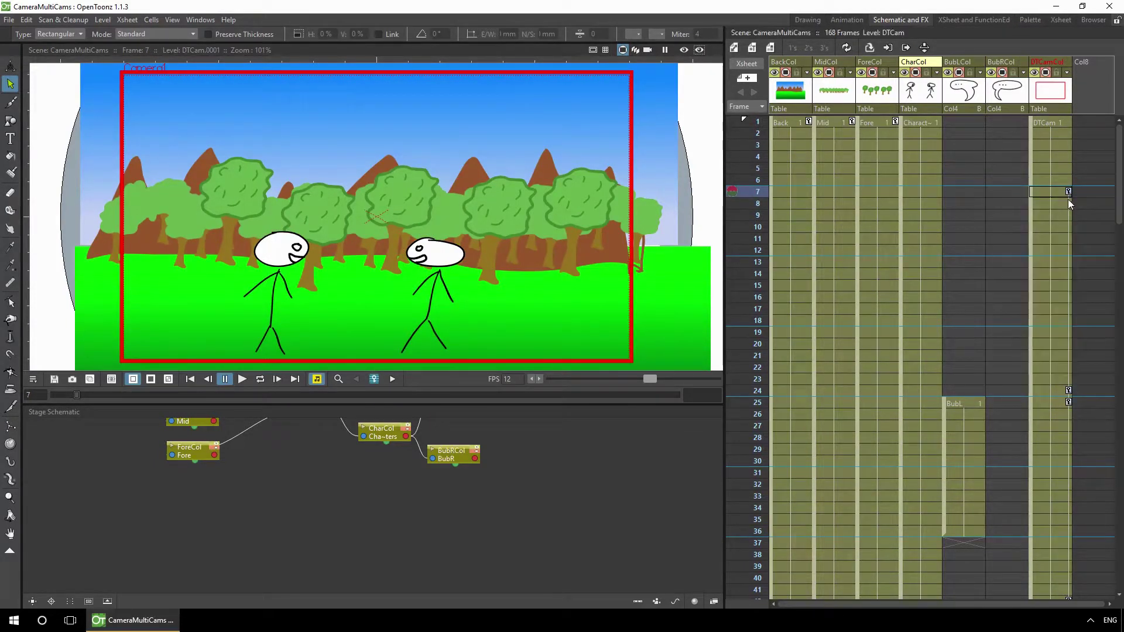
key("Delete")
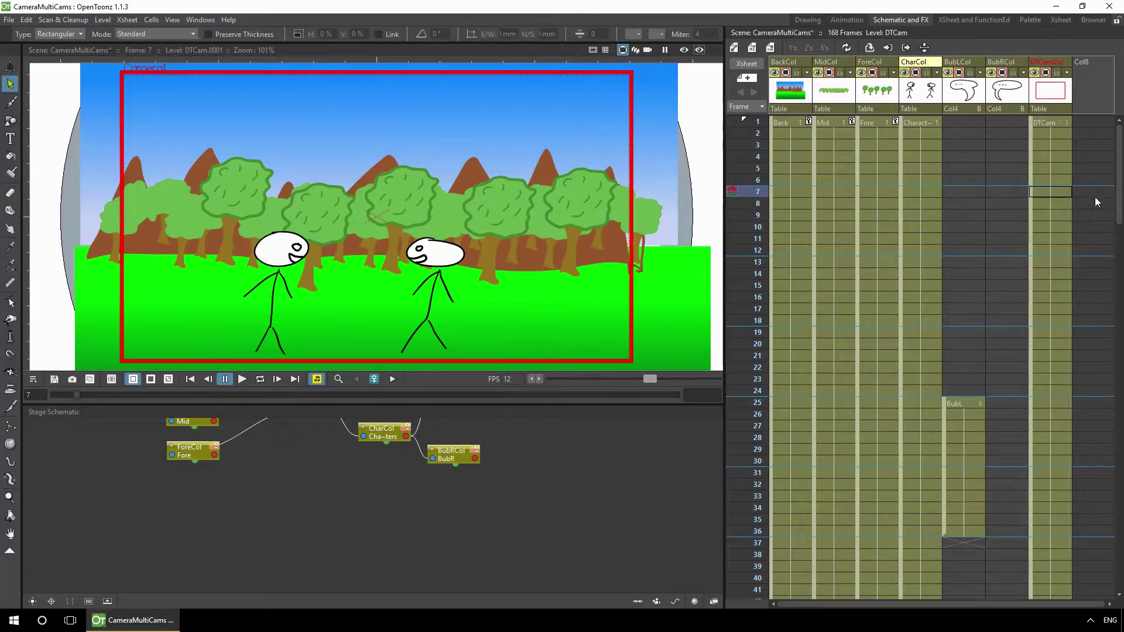
Delete the DTCam camera column from the xsheet
left_click(1008, 144)
left_click(961, 554)
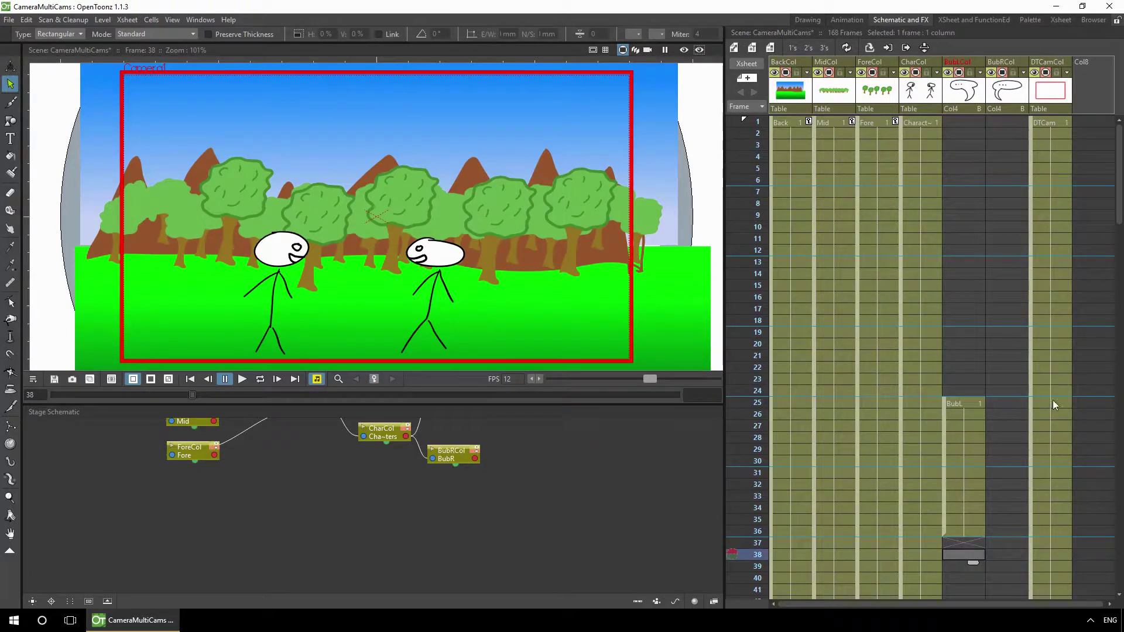
right_click(1055, 94)
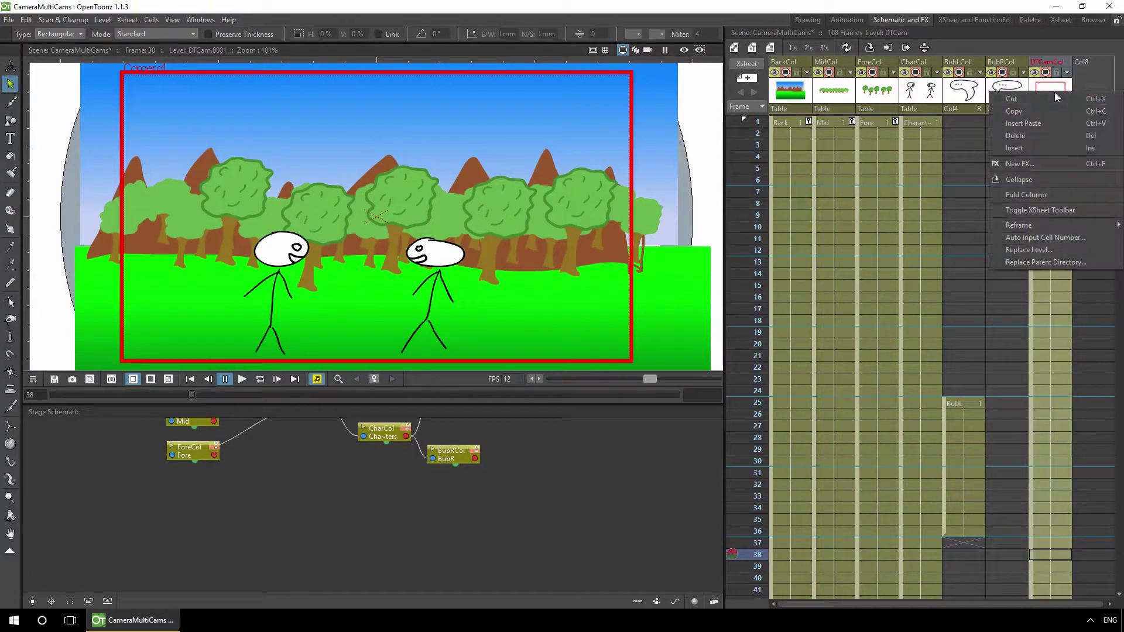
left_click(1027, 134)
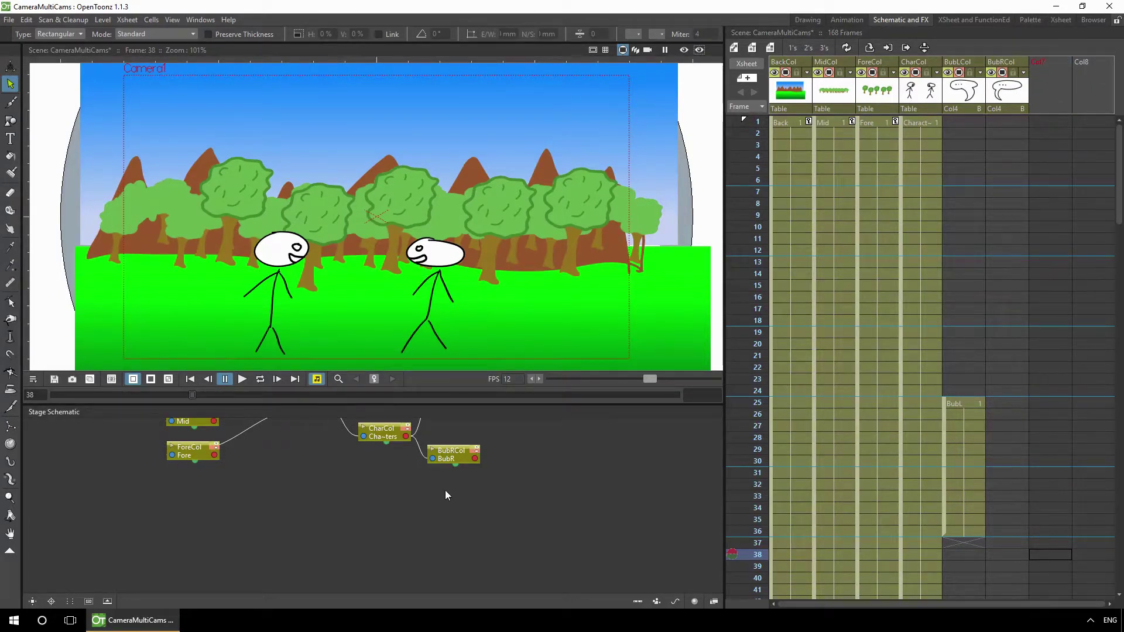
Move Camera1 left above Table and add two new cameras, Camera2 and Camera3
scroll(545, 538, "up", 3)
left_click(386, 468)
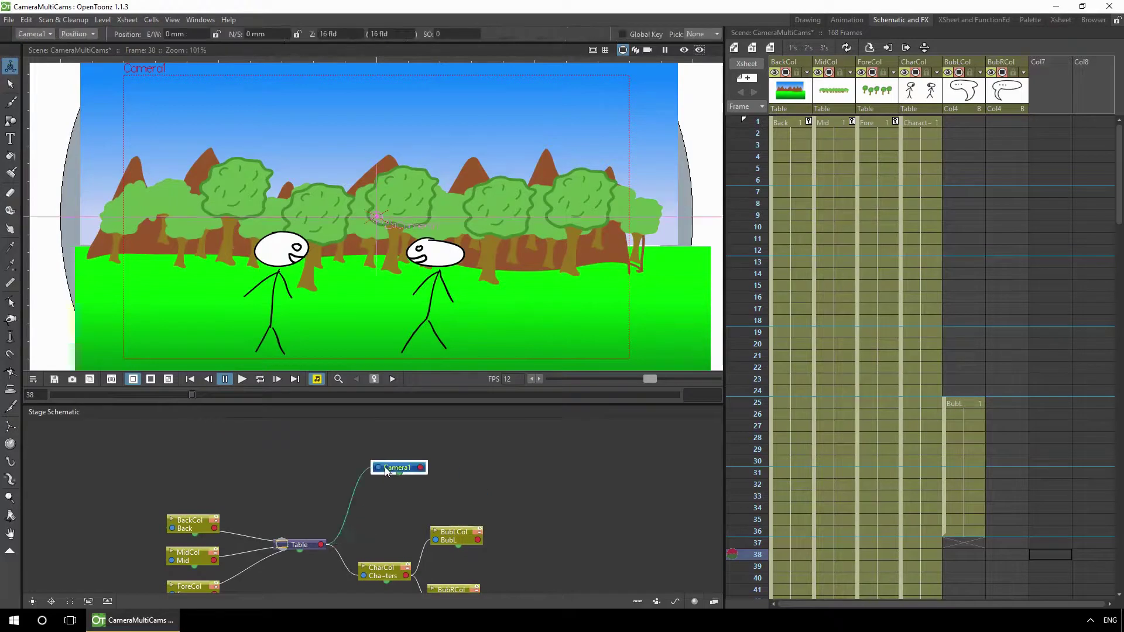
left_click_drag(386, 470, 329, 460)
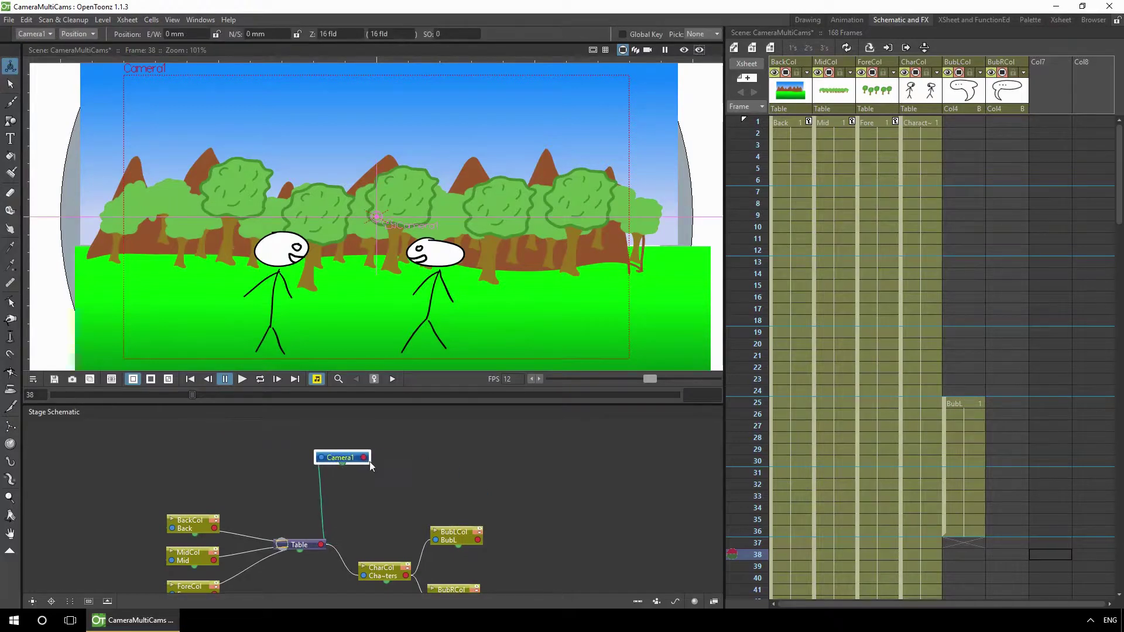
right_click(406, 460)
left_click(432, 474)
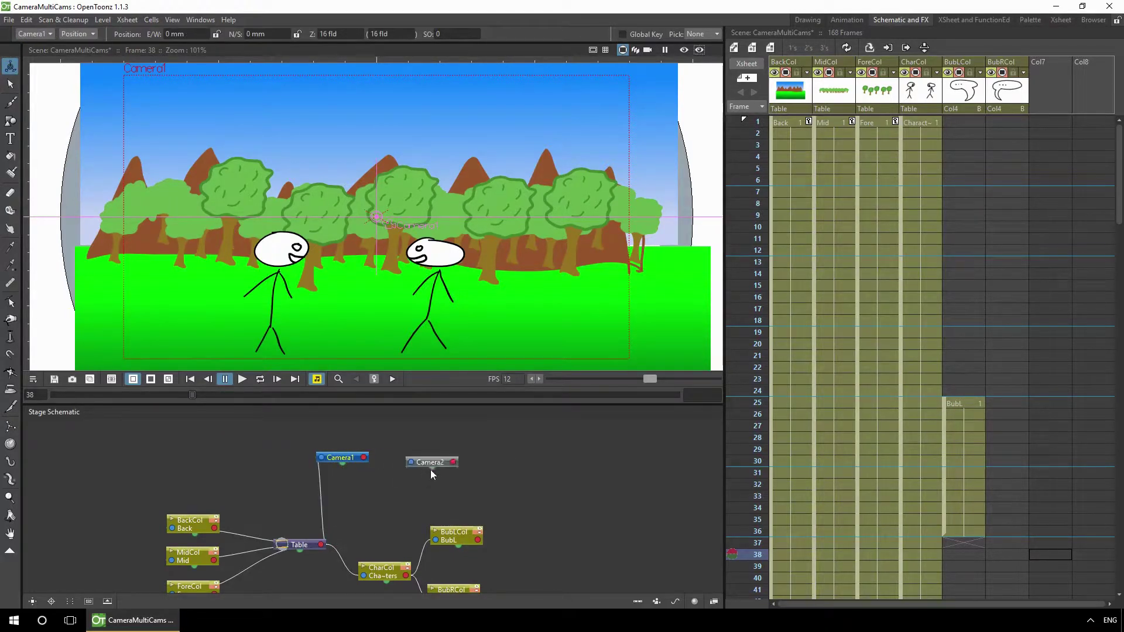
right_click(478, 472)
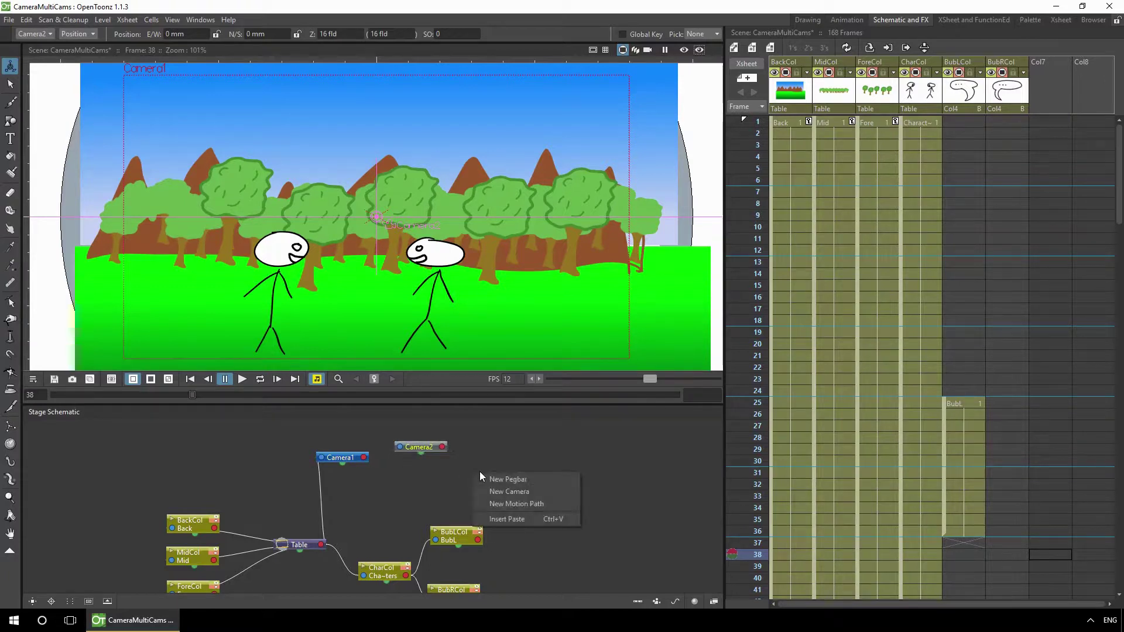
left_click(504, 488)
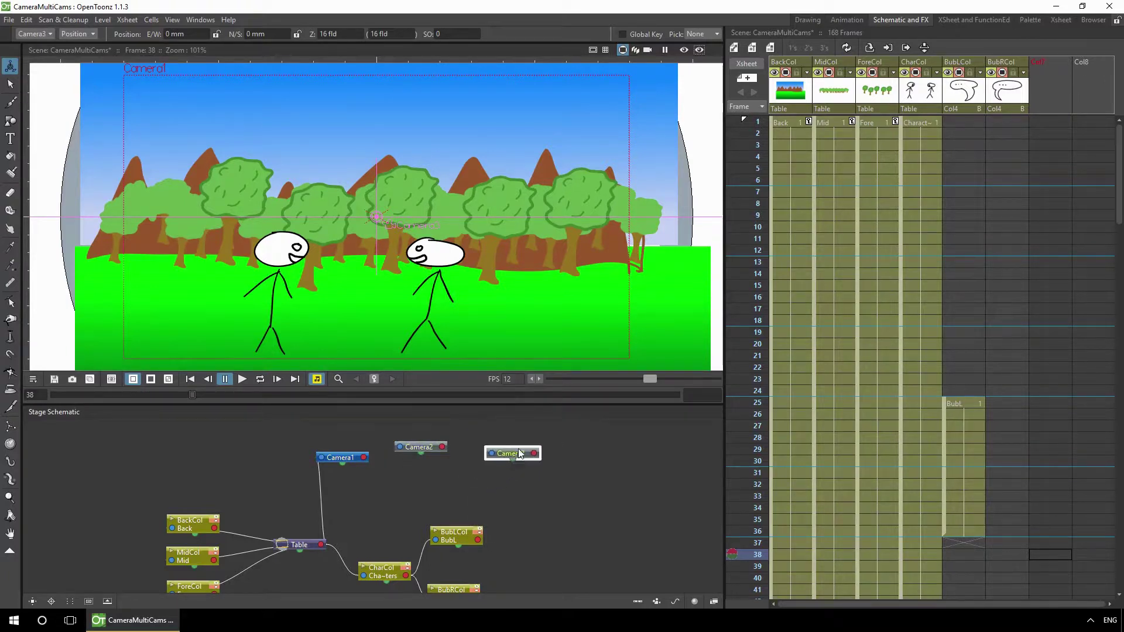
Rename Camera1 to MainCam and the second camera to CamLeft, then start renaming the third
double_click(339, 459)
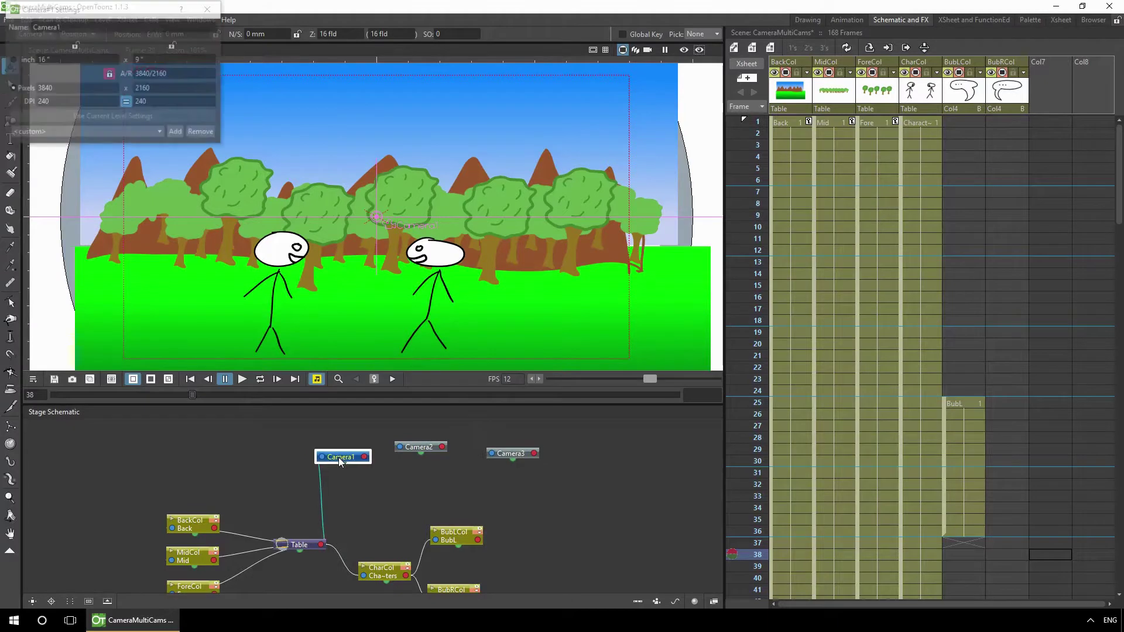
double_click(78, 23)
type("MainCam")
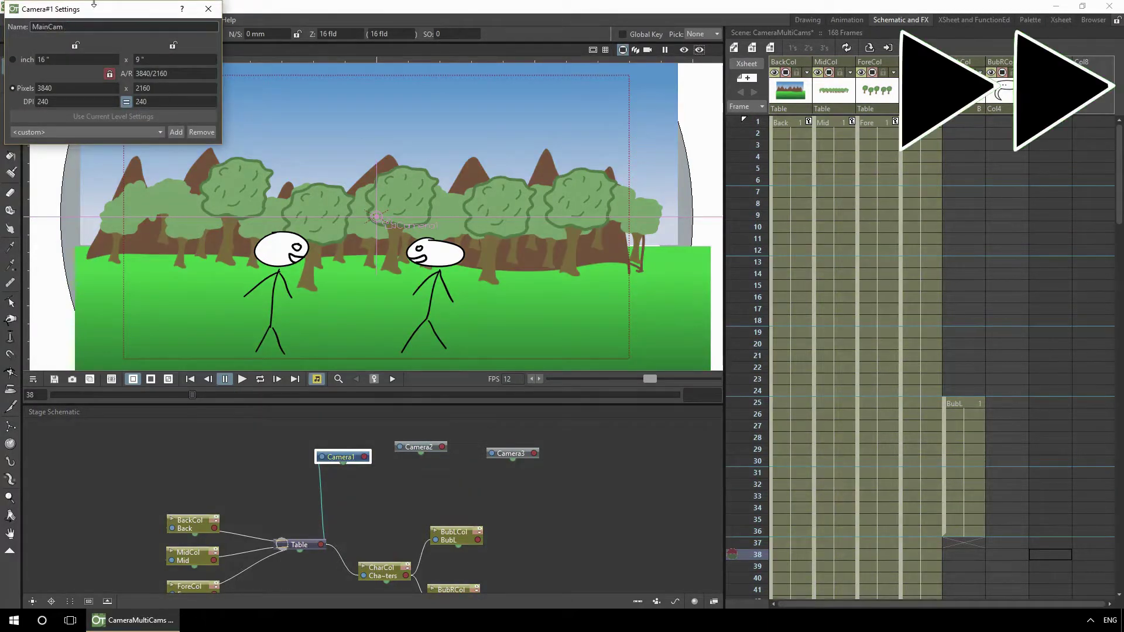
left_click(208, 9)
double_click(420, 447)
type("CamLeft")
double_click(512, 454)
Name the third camera CamRight, save, and move MainCam to E/W -13.64 mm, N/S -38.1 mm, Z 12.1572
type("CamRight")
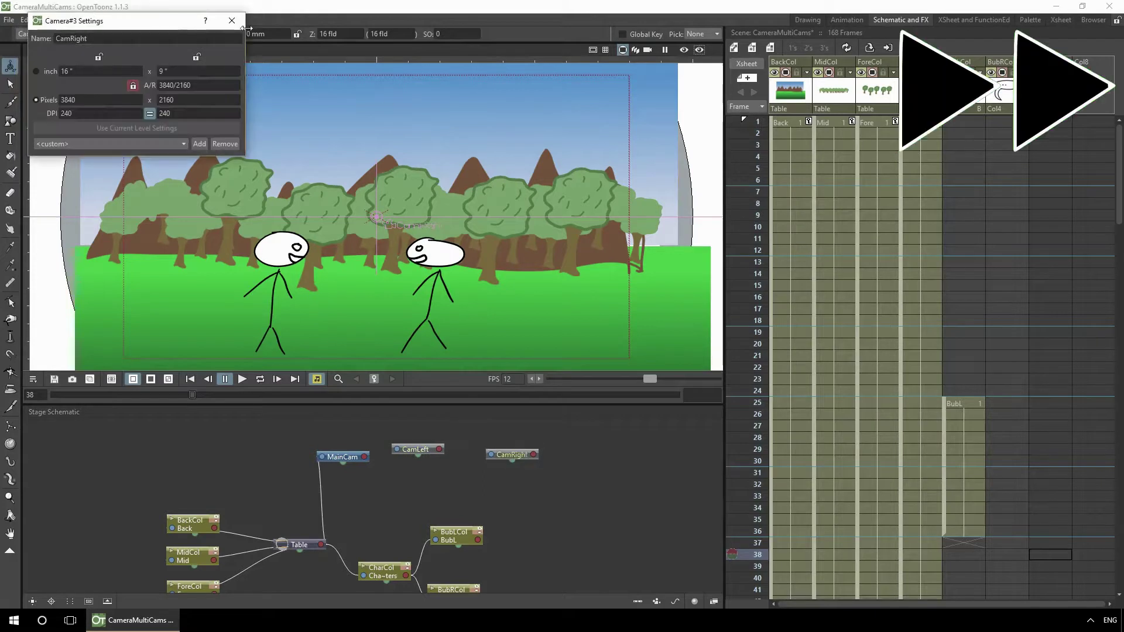
left_click(232, 21)
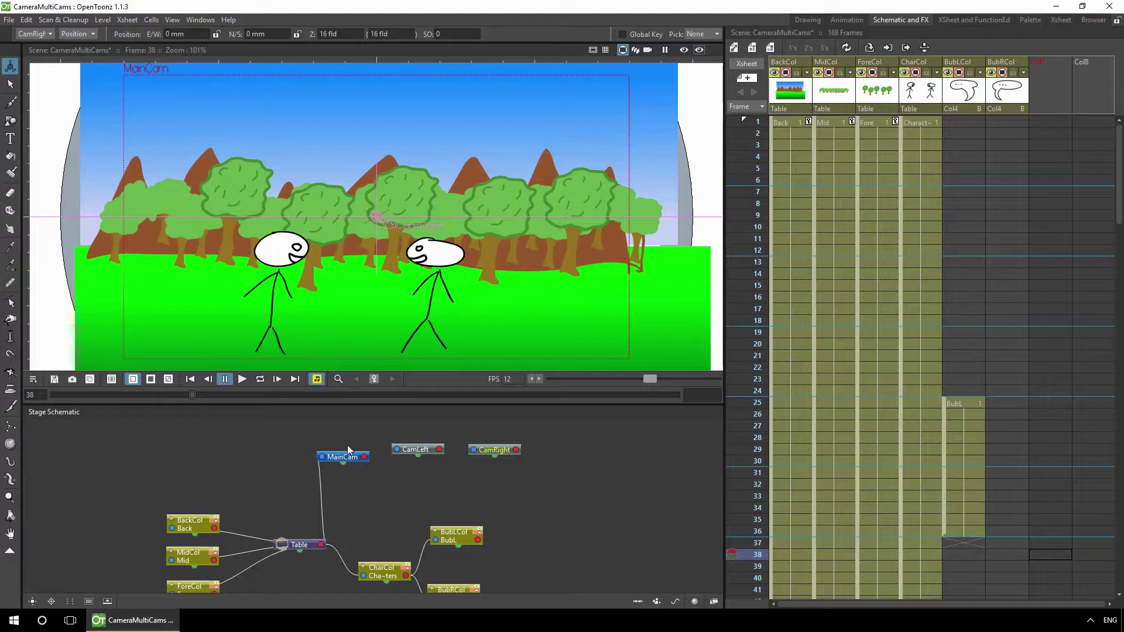
left_click_drag(346, 455, 347, 448)
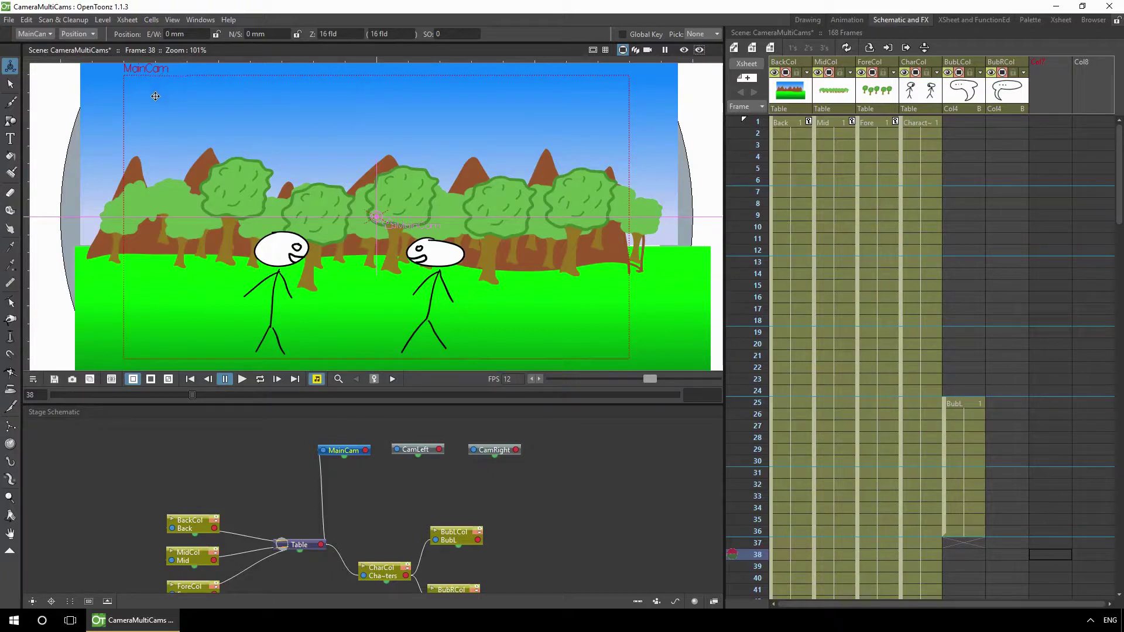
key("ctrl+s")
left_click_drag(350, 232, 421, 267)
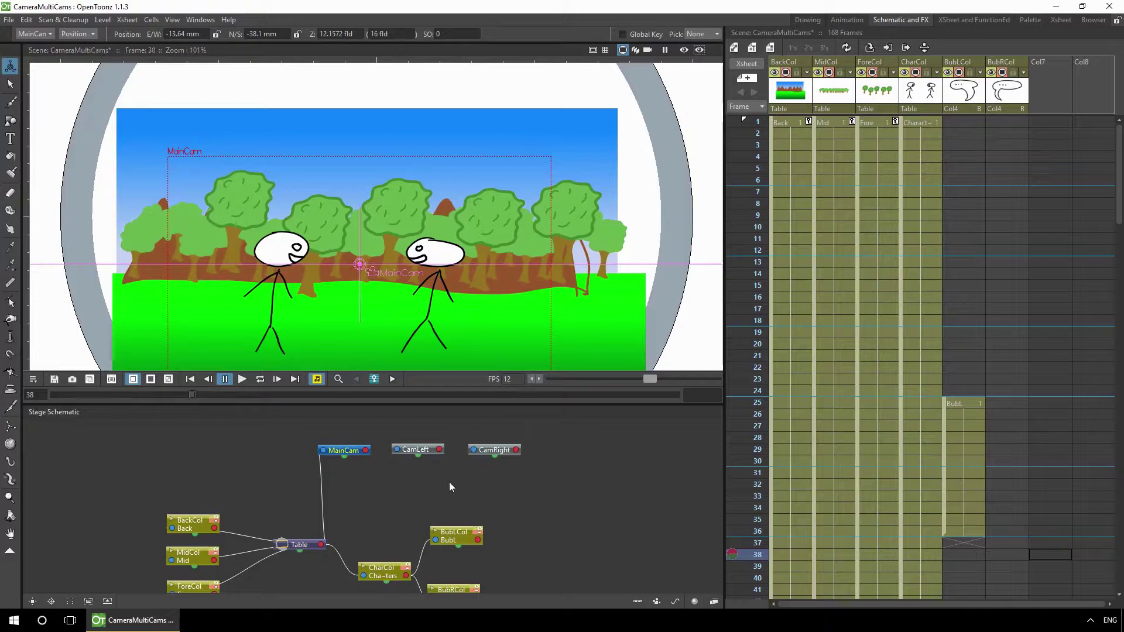
Activate CamLeft and move it to E/W -81.84 mm, N/S -20.7 mm, Z 8.0866 fld
left_click(415, 449)
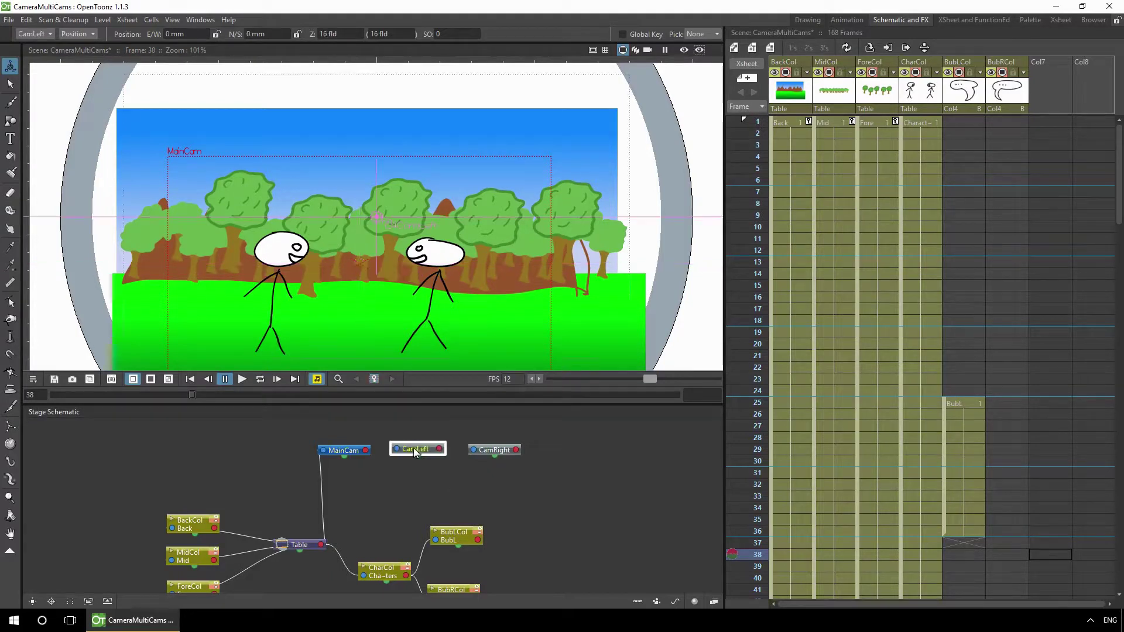
right_click(420, 451)
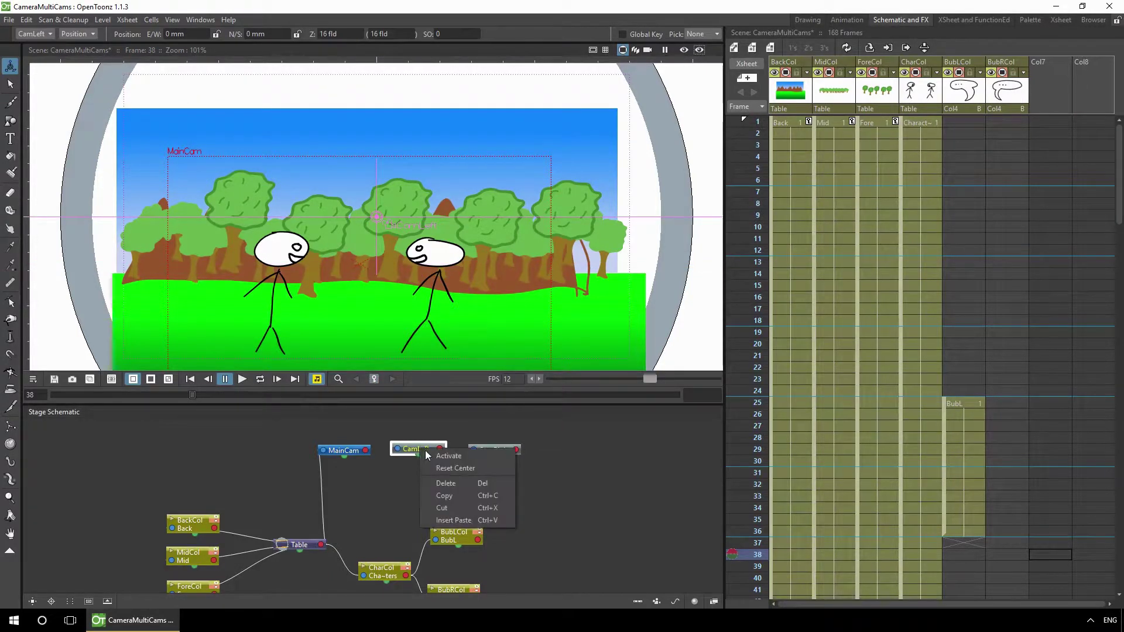
left_click(441, 461)
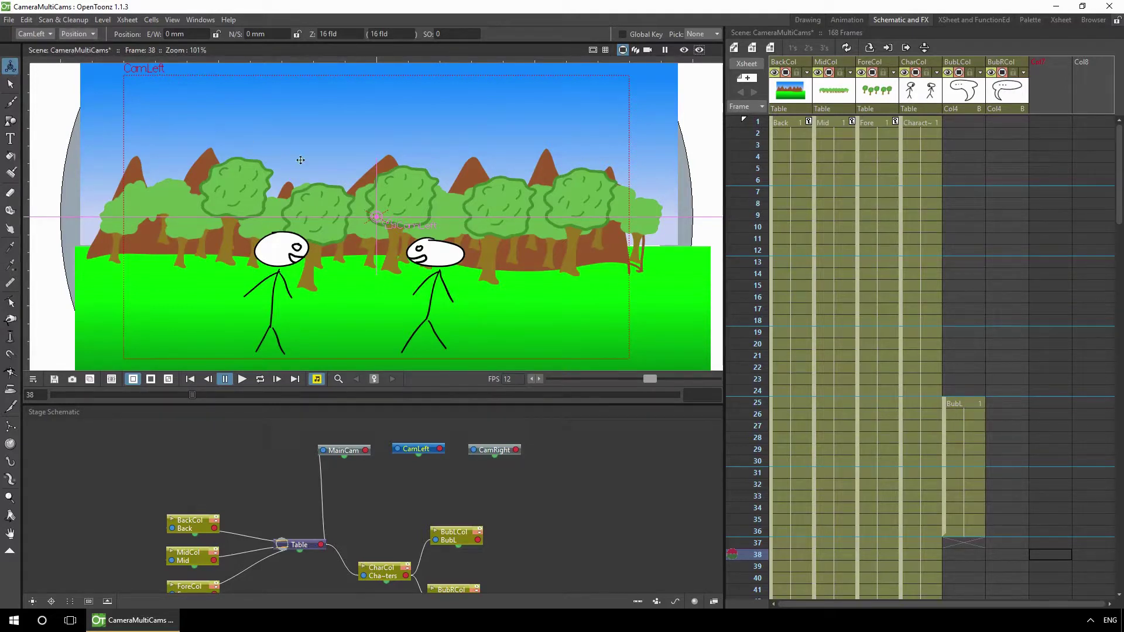
left_click_drag(431, 217, 332, 234)
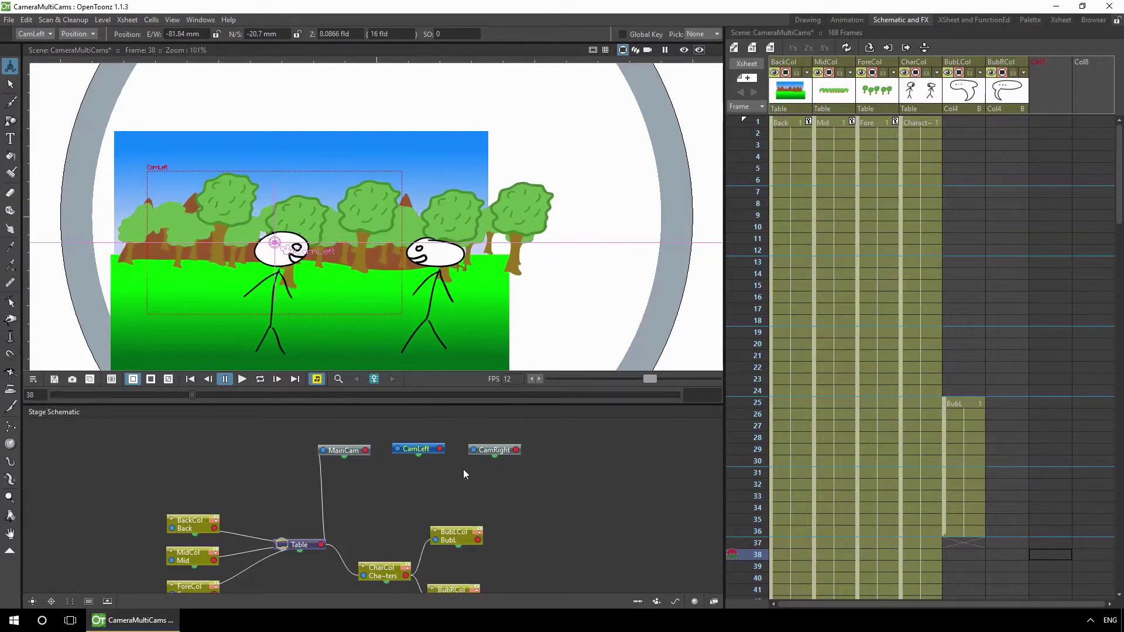
Activate CamRight and move it to E/W 46.57 mm, N/S -21.84 mm, Z 7.2885 fld
right_click(493, 451)
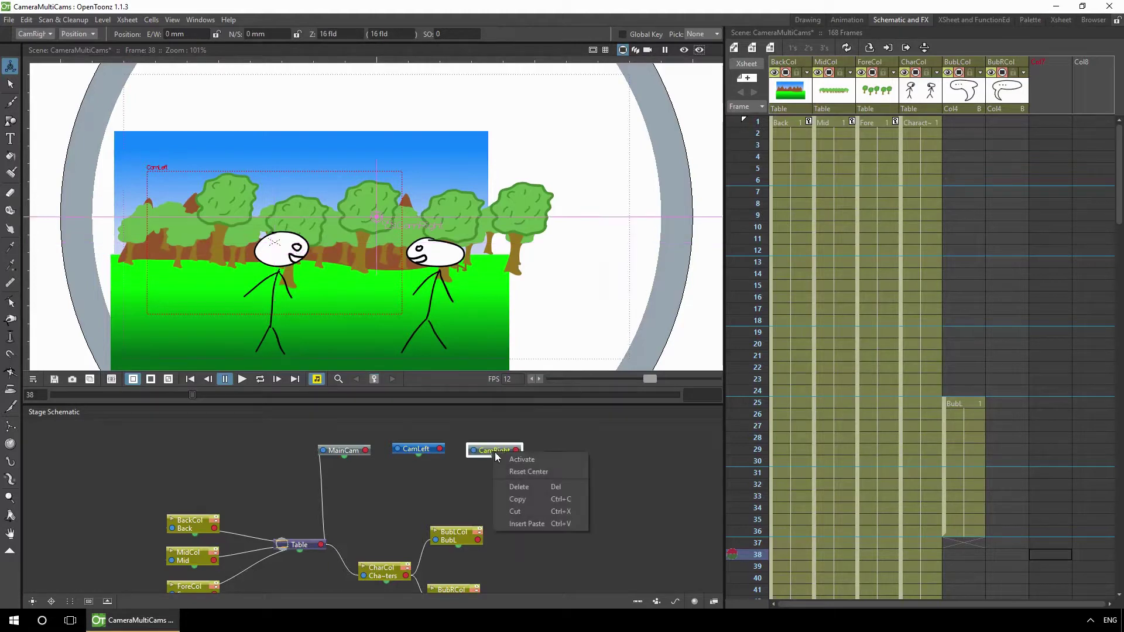
left_click(511, 461)
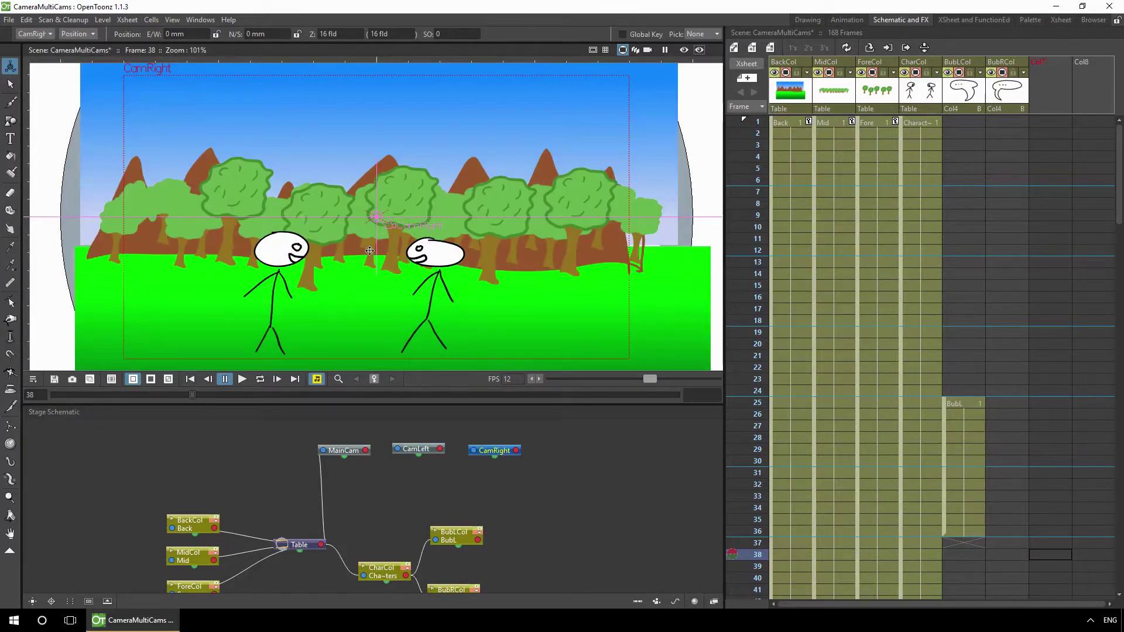
left_click_drag(381, 253, 529, 311)
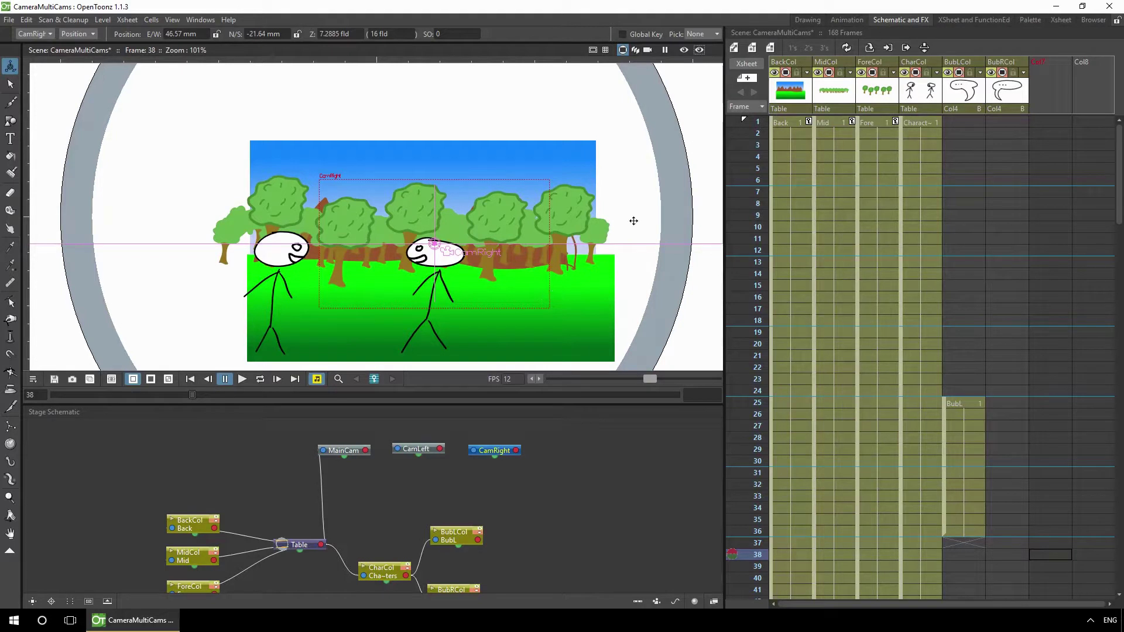
left_click(648, 51)
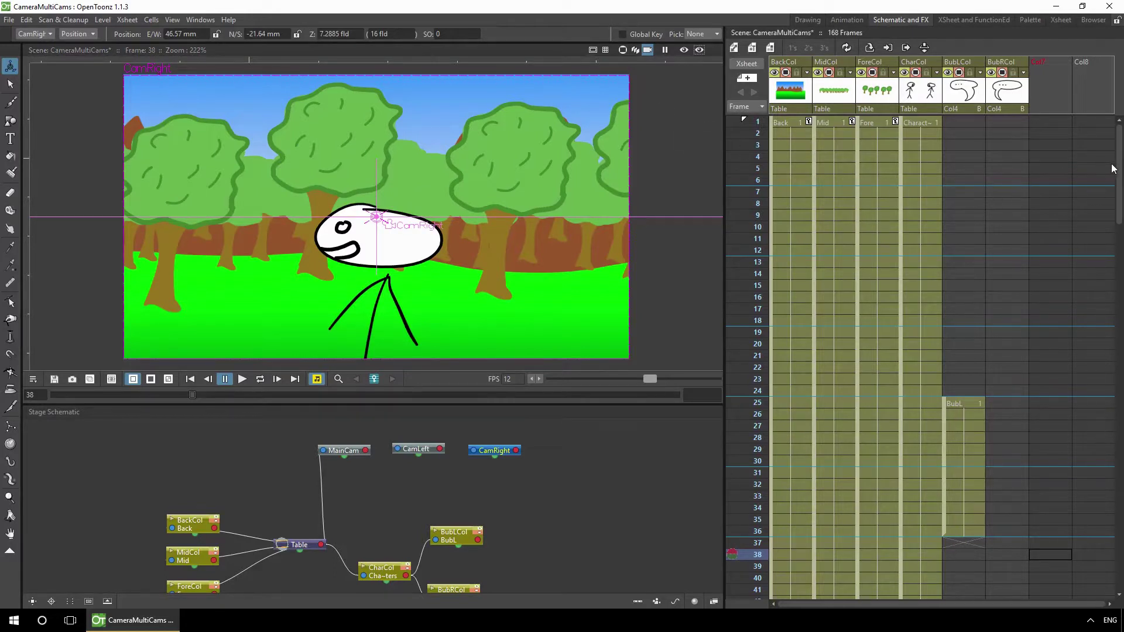
left_click_drag(1120, 169, 1087, 249)
left_click(759, 387)
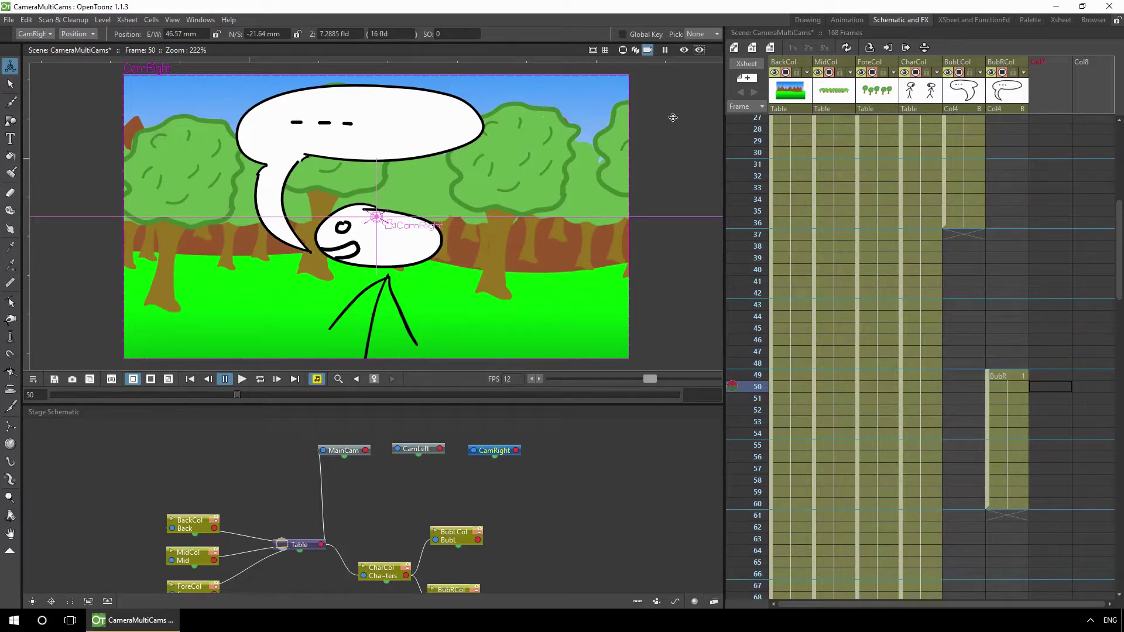
left_click(623, 50)
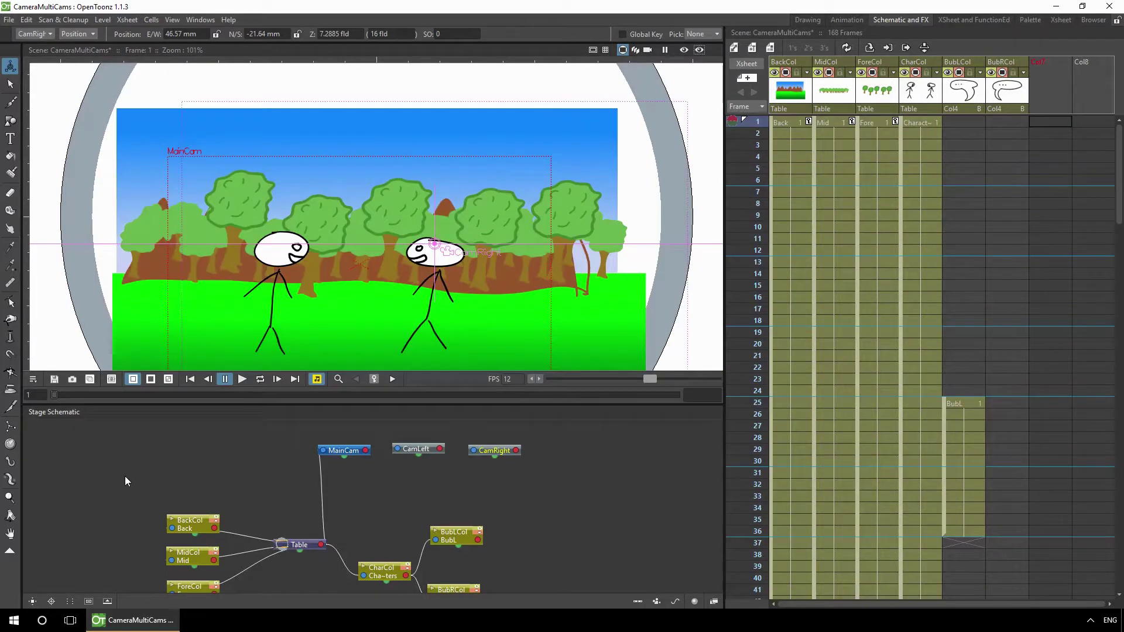
left_click(9, 20)
Append '-MainCam' to the output name and render the MainCam version to MP4
left_click(87, 352)
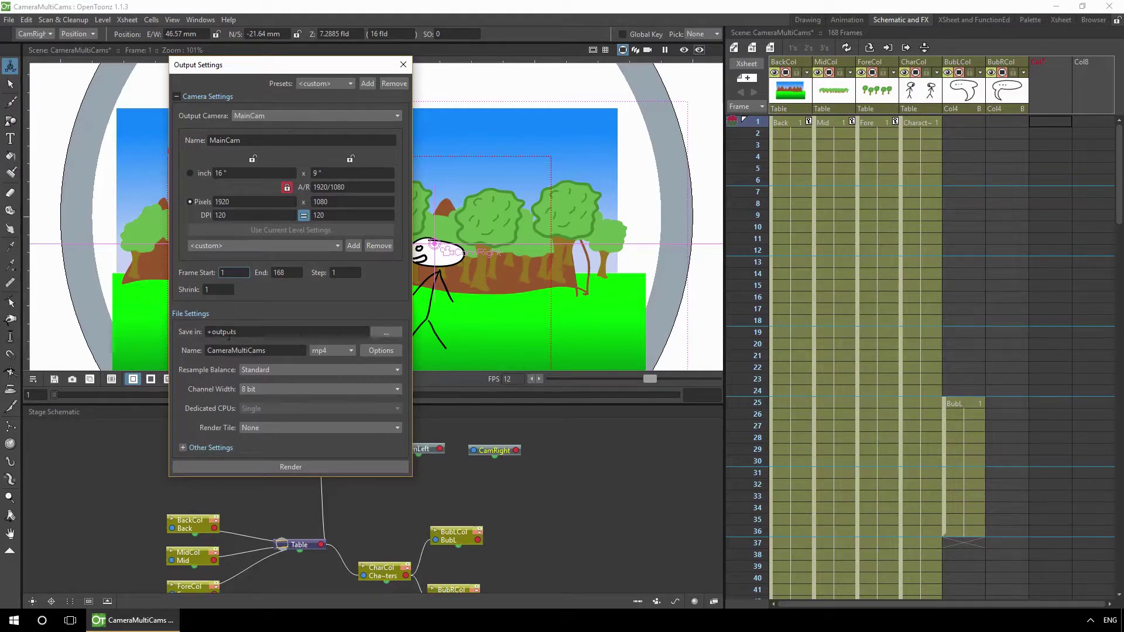
left_click(274, 352)
type("-MainCam")
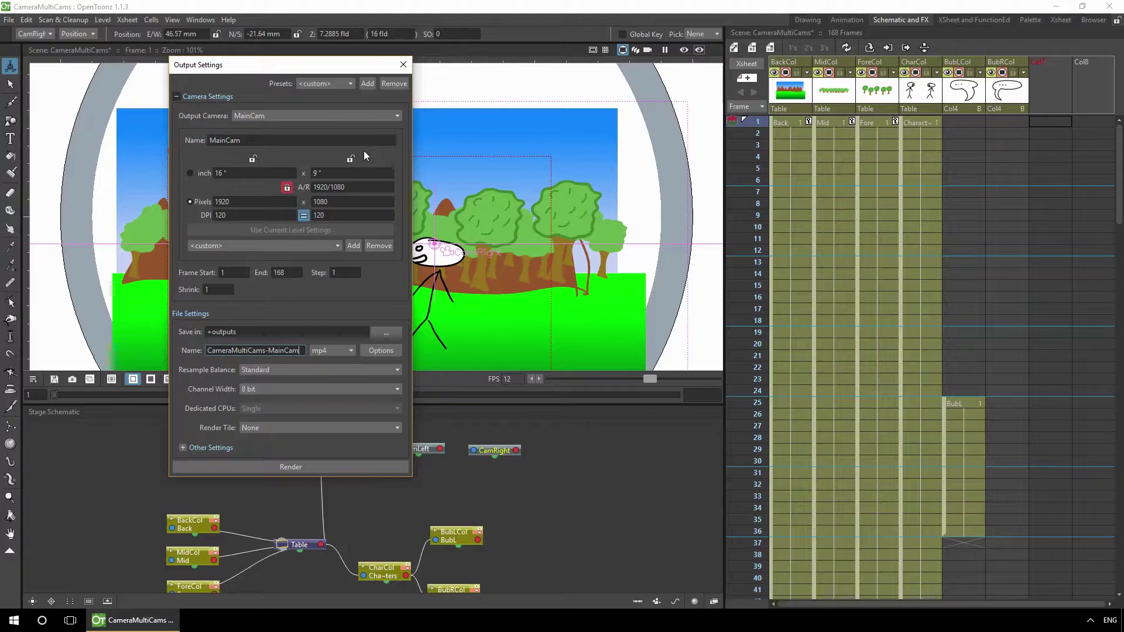
left_click(277, 466)
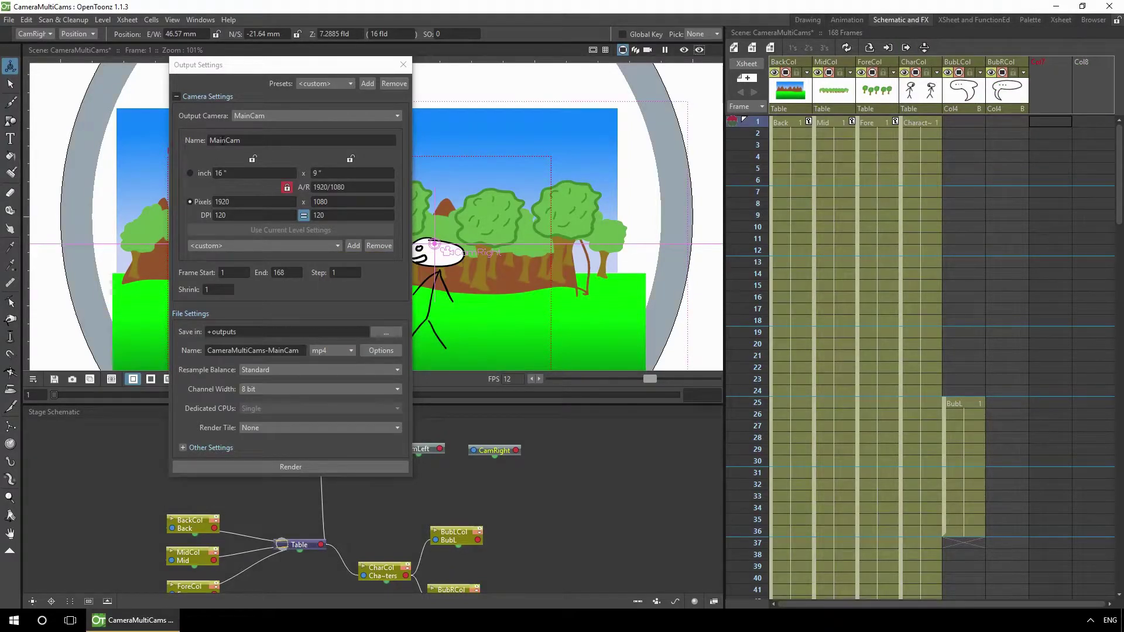
Switch the output camera to CamLeft and render it to MP4
left_click(301, 116)
left_click(286, 128)
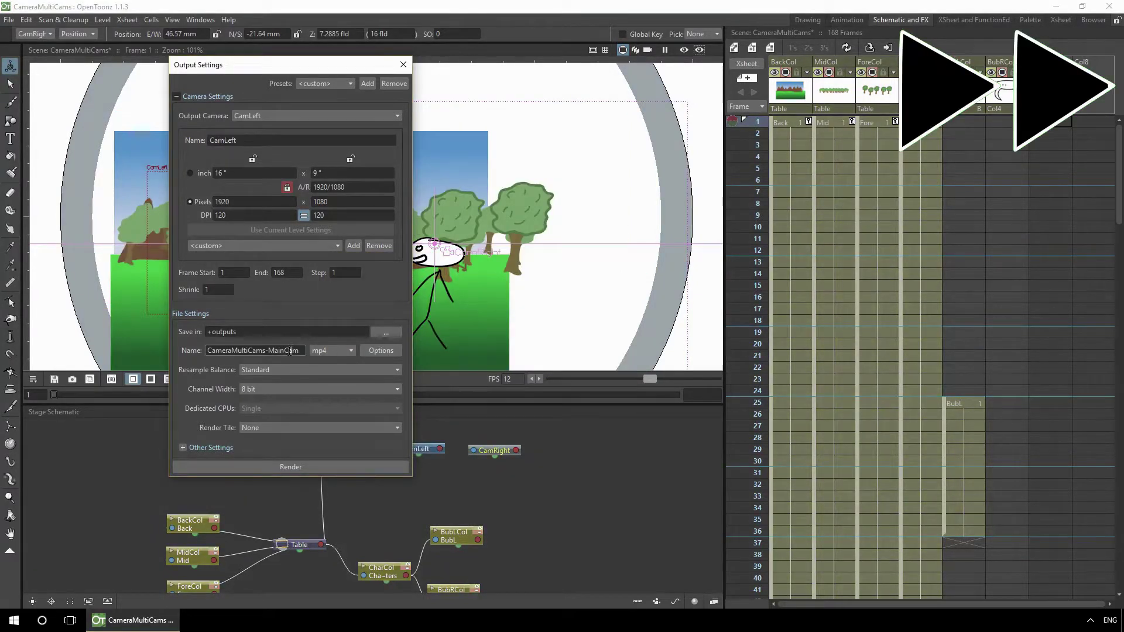
left_click(318, 466)
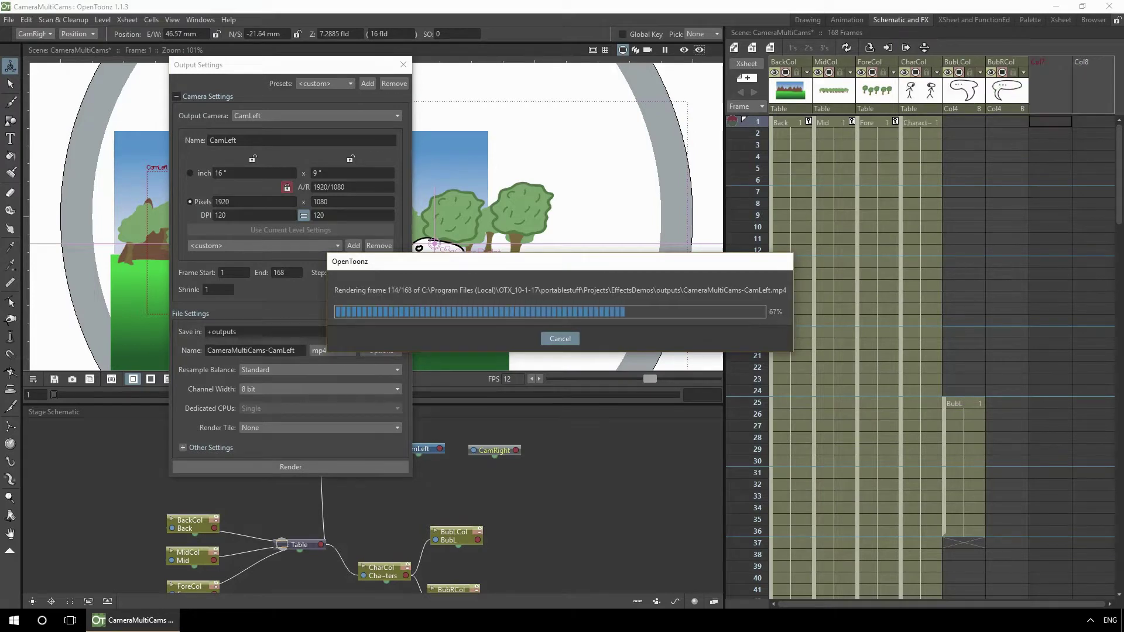
Switch the output camera to CamRight and render it to MP4
left_click(258, 116)
left_click(255, 144)
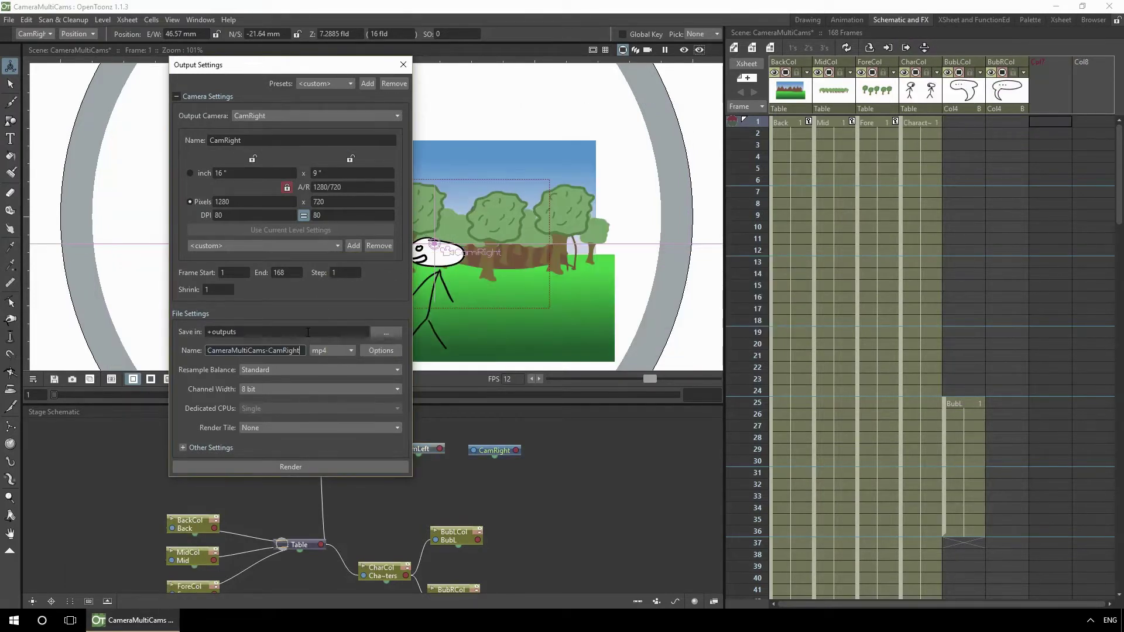
left_click(290, 466)
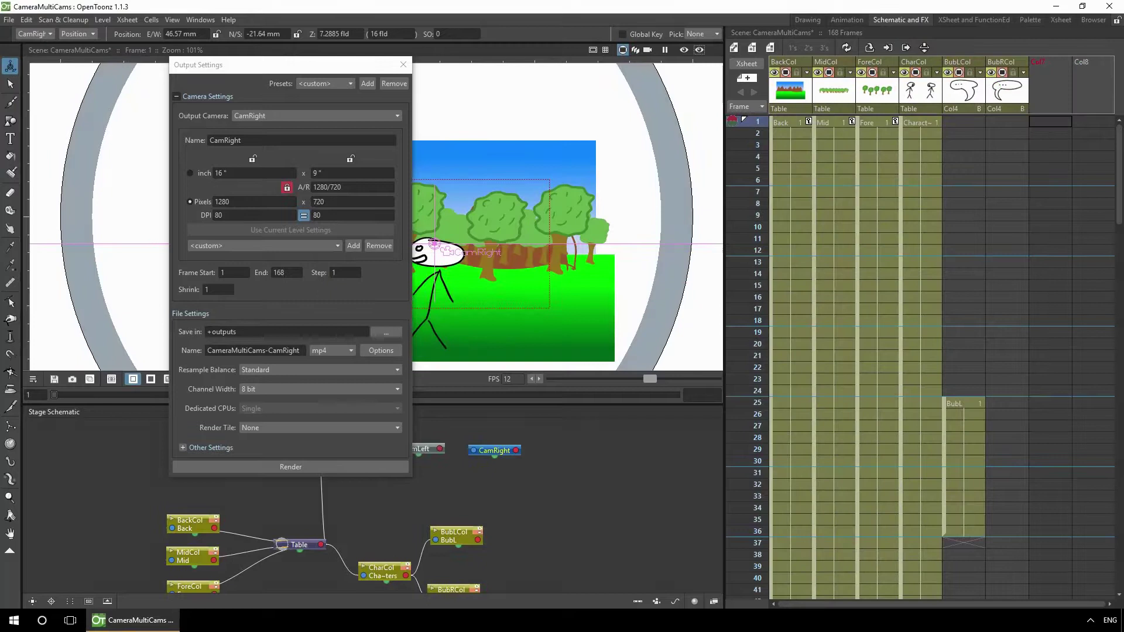
Close Output Settings and browse to projects > EffectsDemos > outputs in File Explorer
left_click(403, 64)
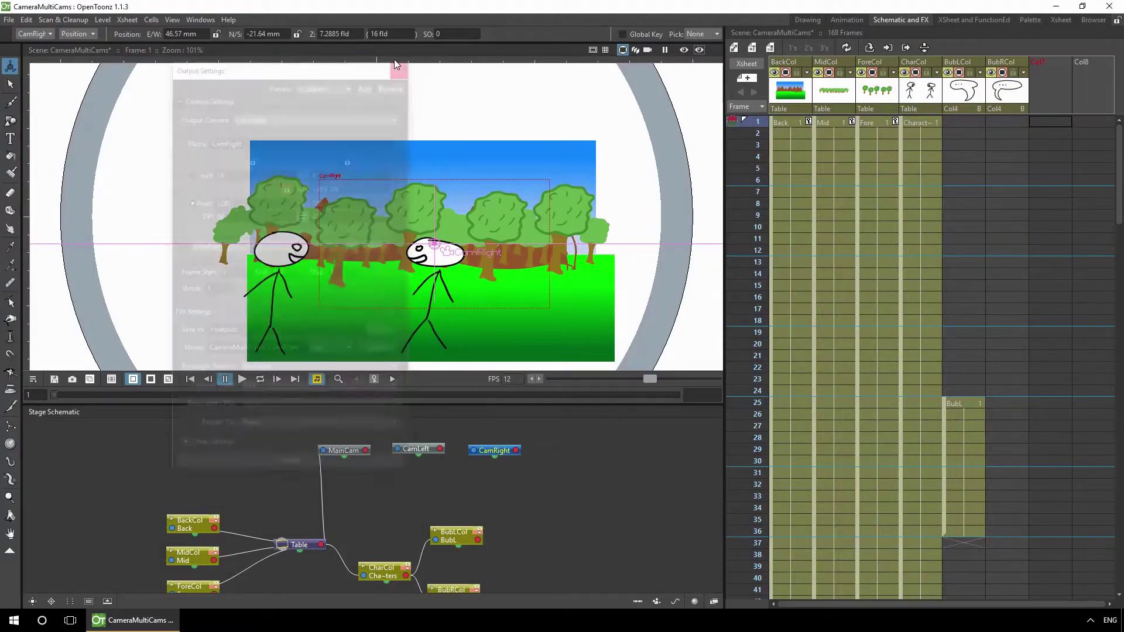
key("super+e")
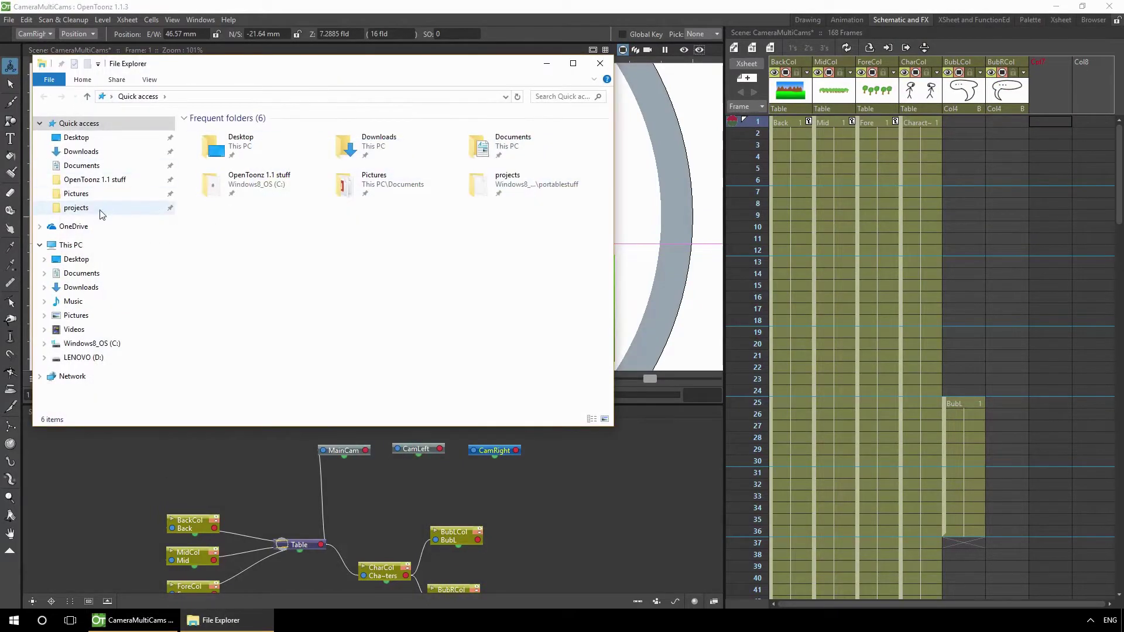
left_click(80, 208)
double_click(250, 157)
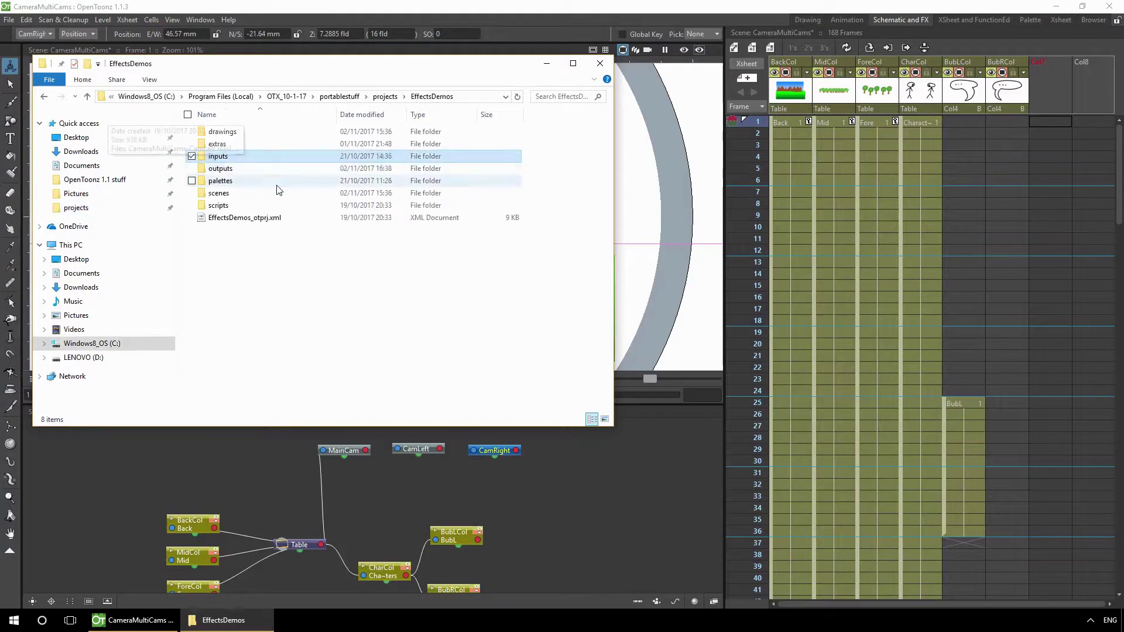
left_click(226, 157)
double_click(219, 169)
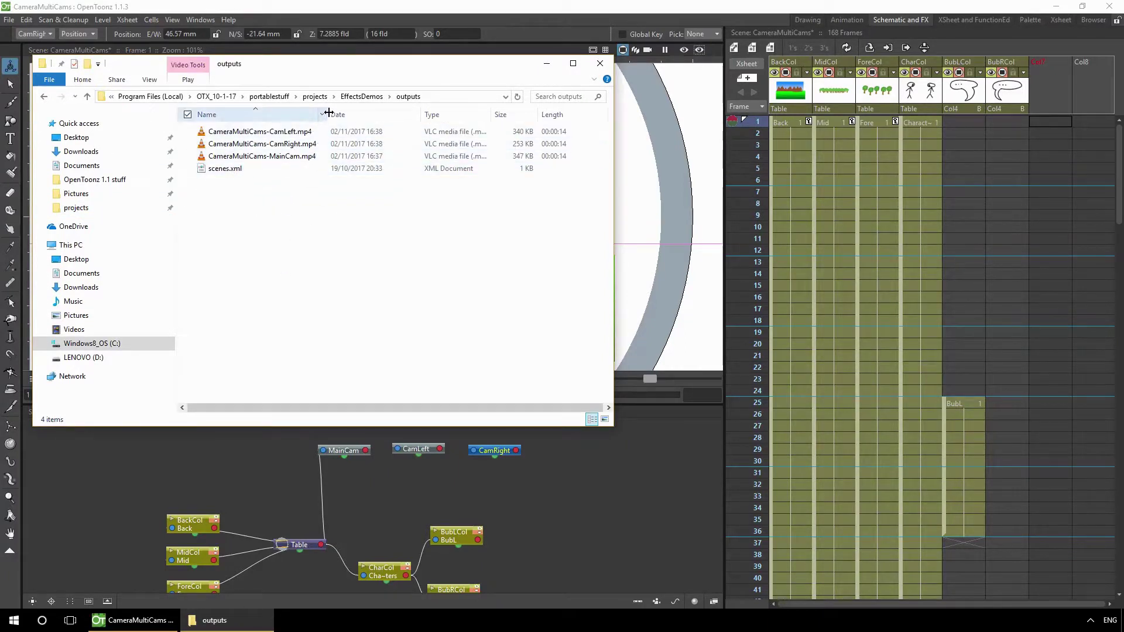
Play the MainCam, CamLeft and CamRight renders in VLC, closing the player after each
double_click(295, 157)
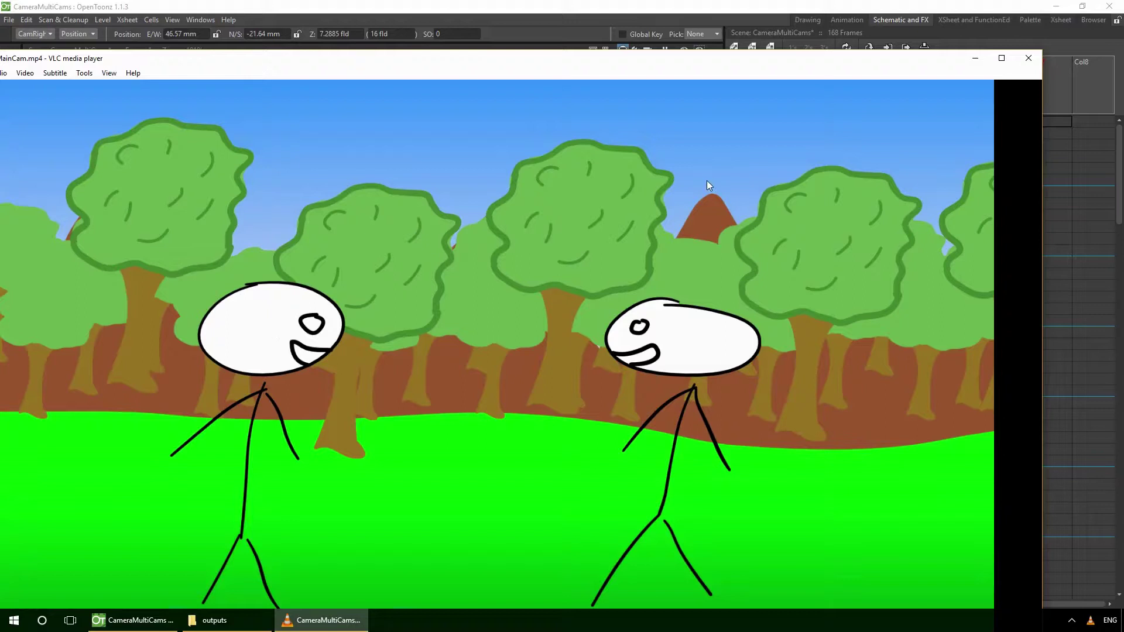
left_click(1028, 59)
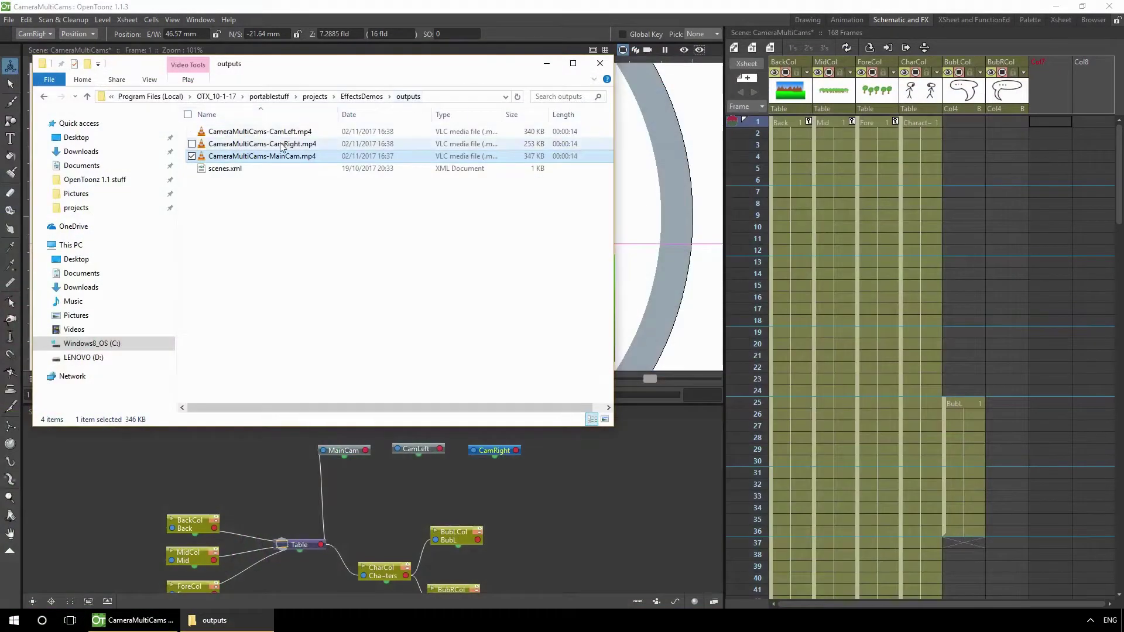
double_click(264, 135)
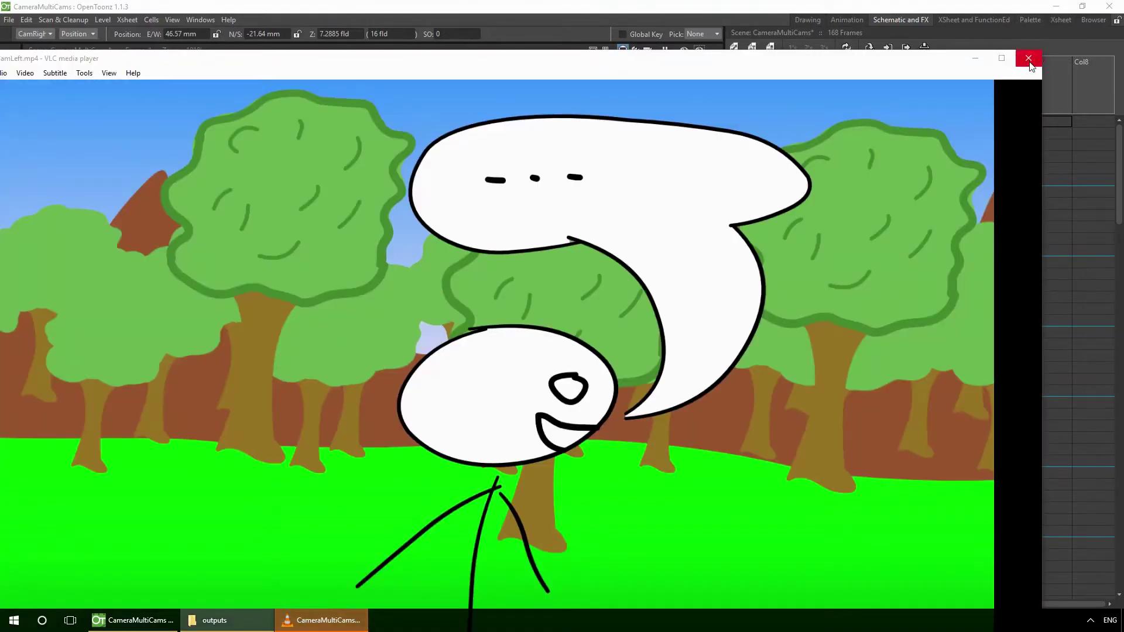
left_click(1028, 58)
double_click(289, 146)
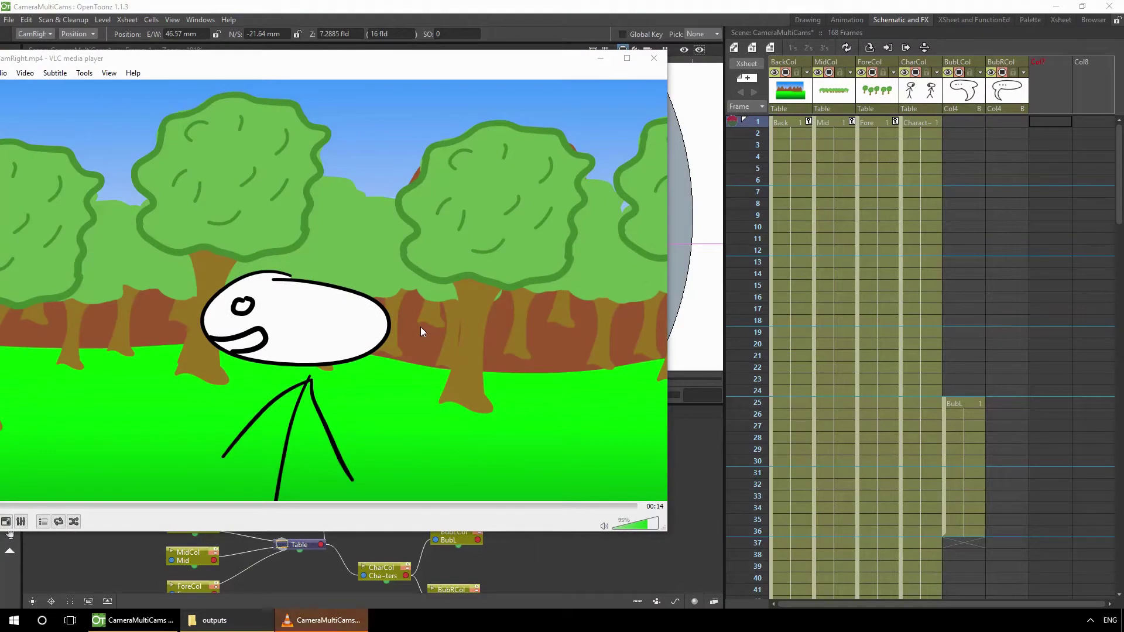
left_click(654, 58)
left_click(365, 350)
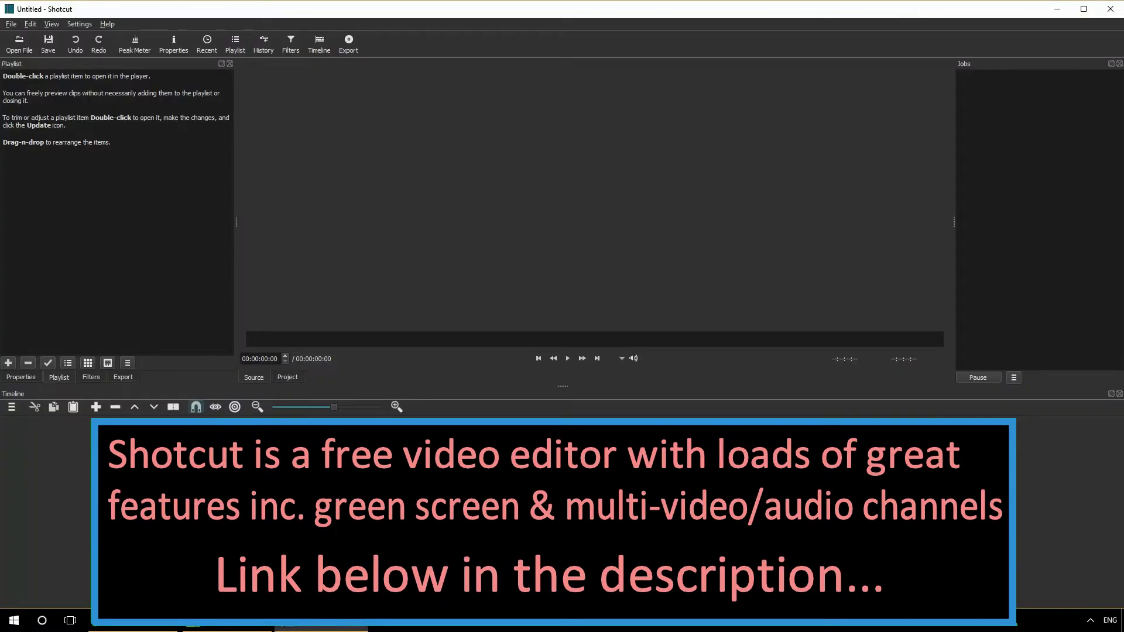
Drag all three mp4 renders from the outputs folder into Shotcut's playlist
left_click(120, 621)
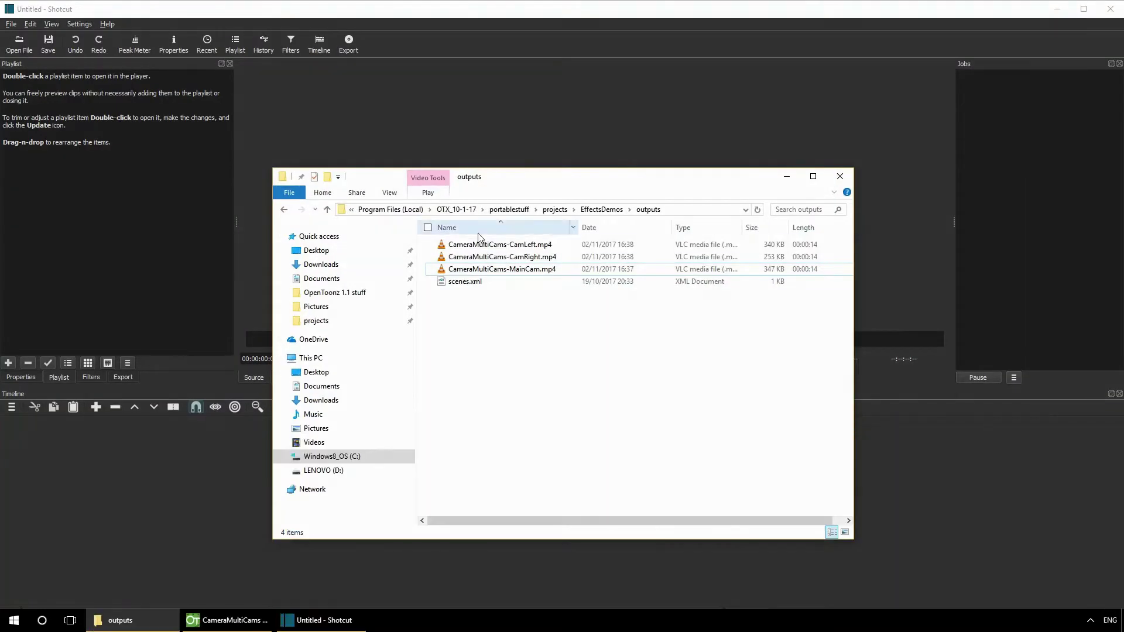
left_click(492, 245)
left_click(489, 270, "shift")
left_click_drag(529, 257, 149, 213)
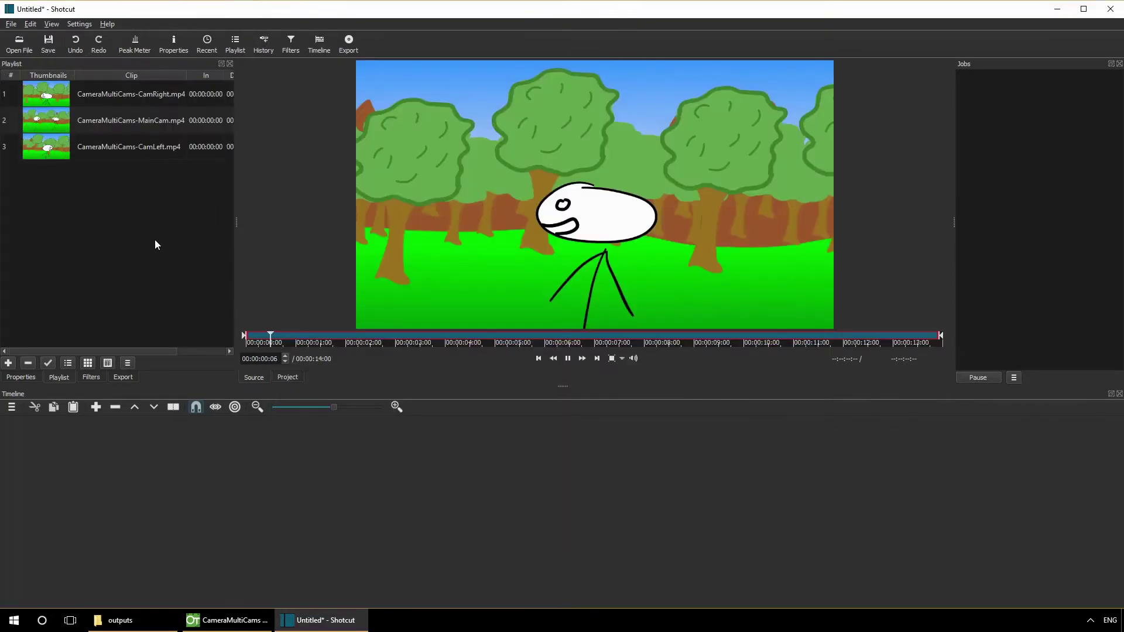
key("space")
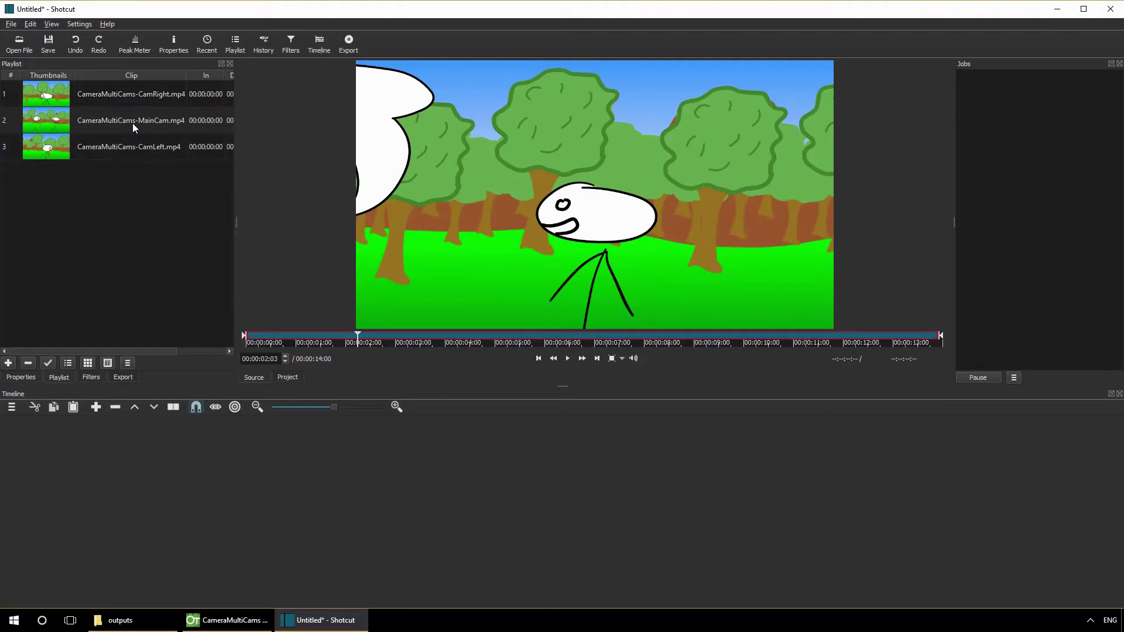
Add a third video track V3 and place the MainCam clip on it
left_click(107, 154)
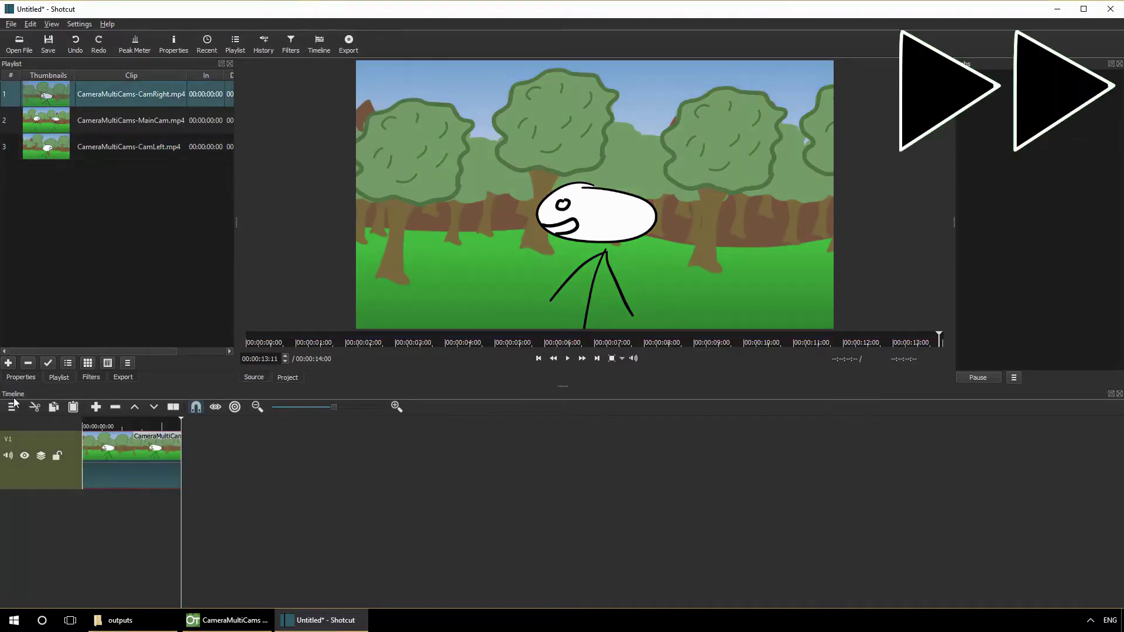
left_click(11, 407)
left_click(51, 425)
left_click_drag(129, 120, 117, 454)
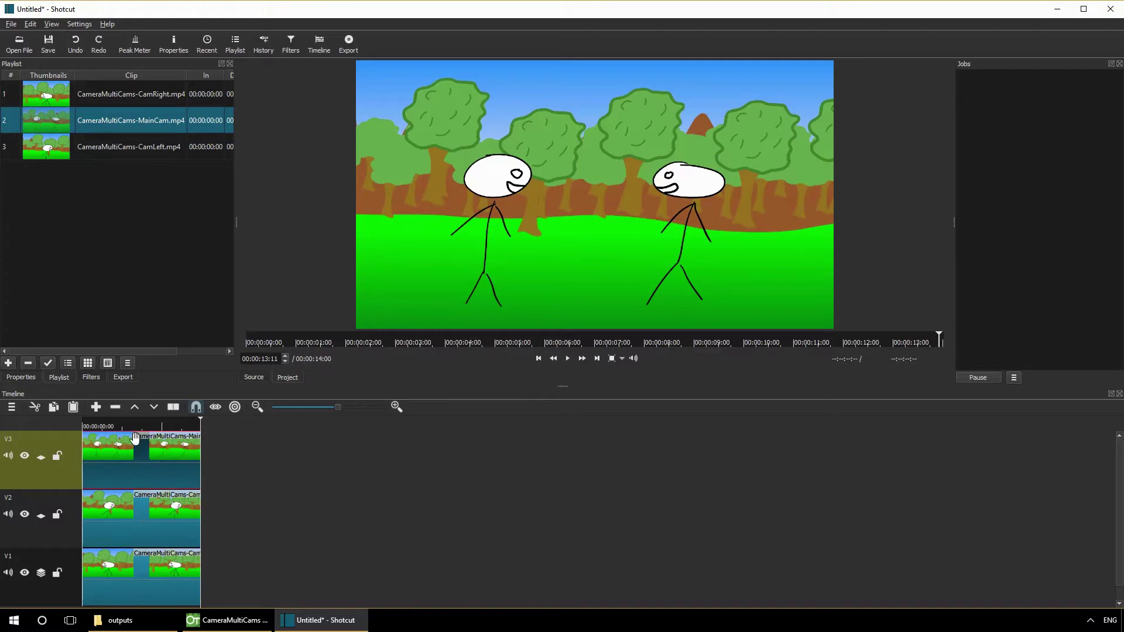
Zoom the timeline so the stacked clips fill its width, then return the playhead to the start
left_click(92, 426)
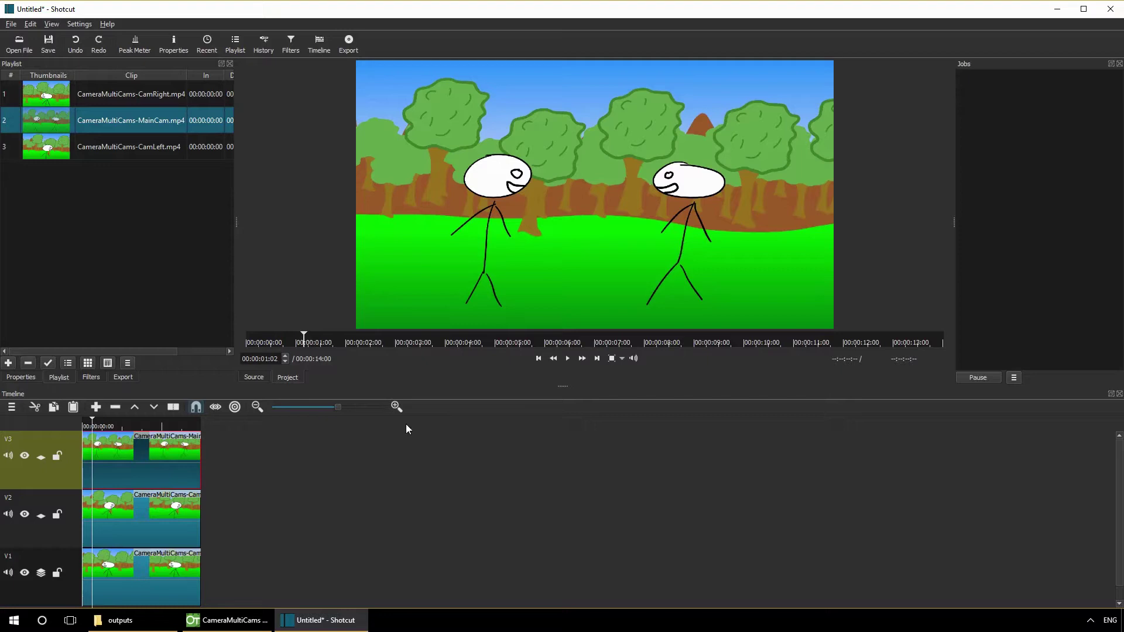
left_click(398, 405)
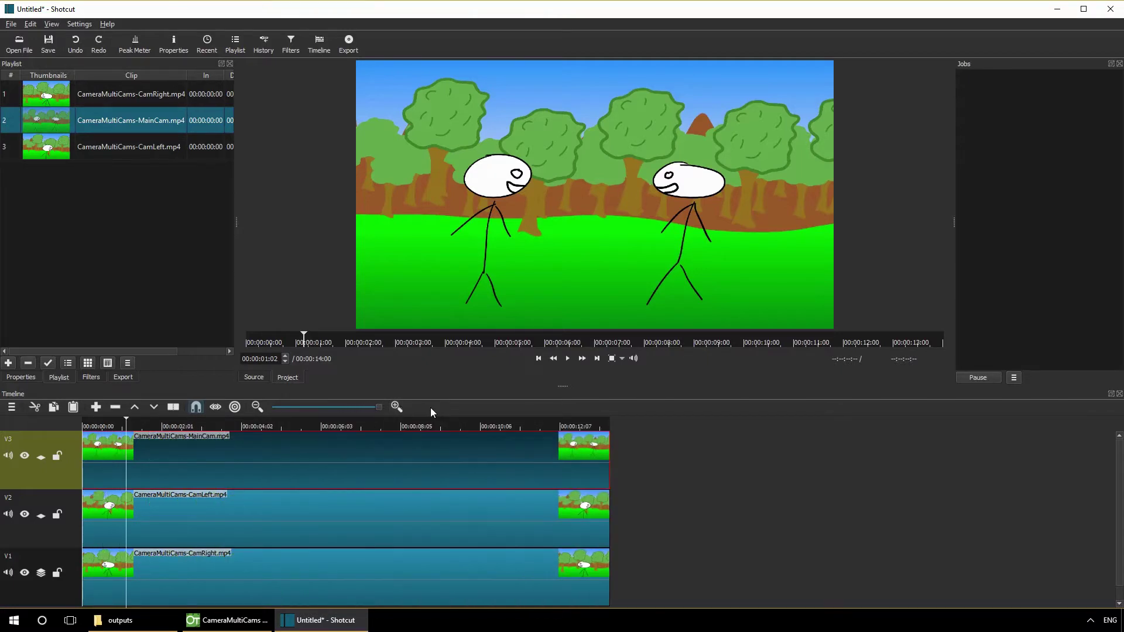
key("Home")
Split the MainCam and CamLeft clips at the first camera switch, about one second in
left_click(125, 427)
left_click(148, 427)
key("s")
key("Down")
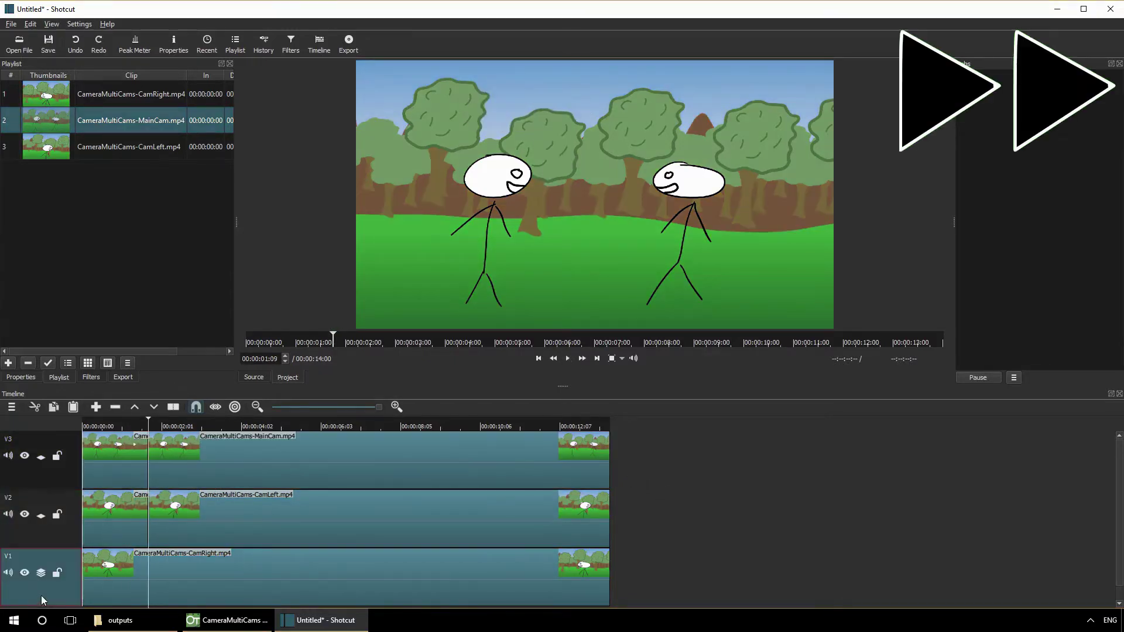
key("Down")
Cut the MainCam section between about one and three seconds, then slide the later MainCam clip to about ten seconds
left_click(193, 428)
key("Right")
key("Right")
key("Right")
key("Right")
key("Right")
key("Up")
key("Up")
key("s")
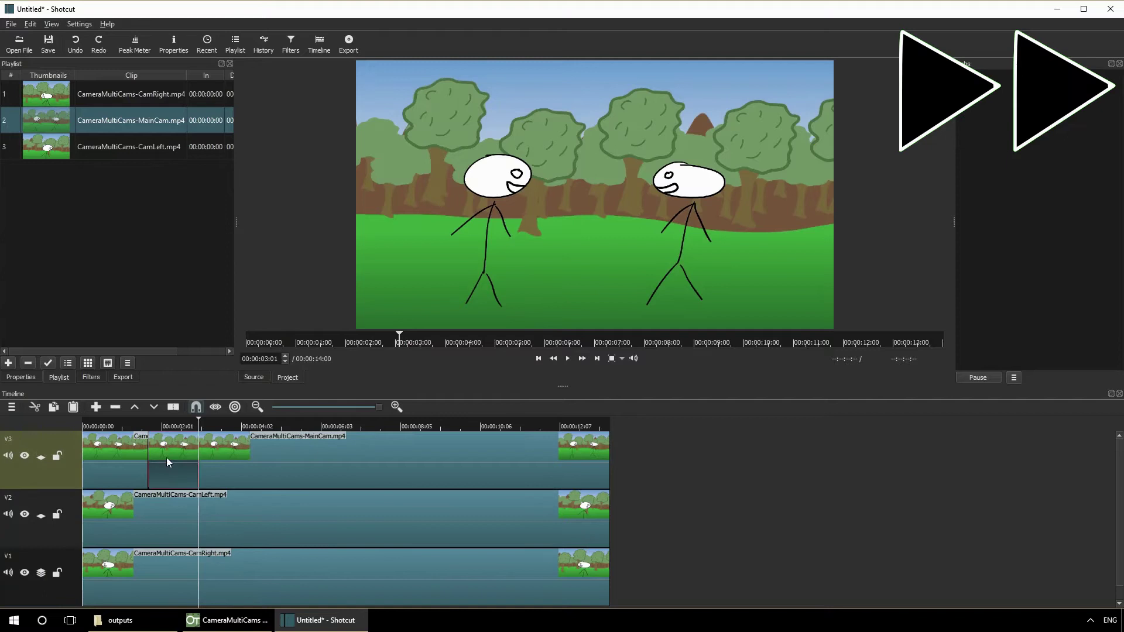
right_click(178, 479)
left_click(196, 480)
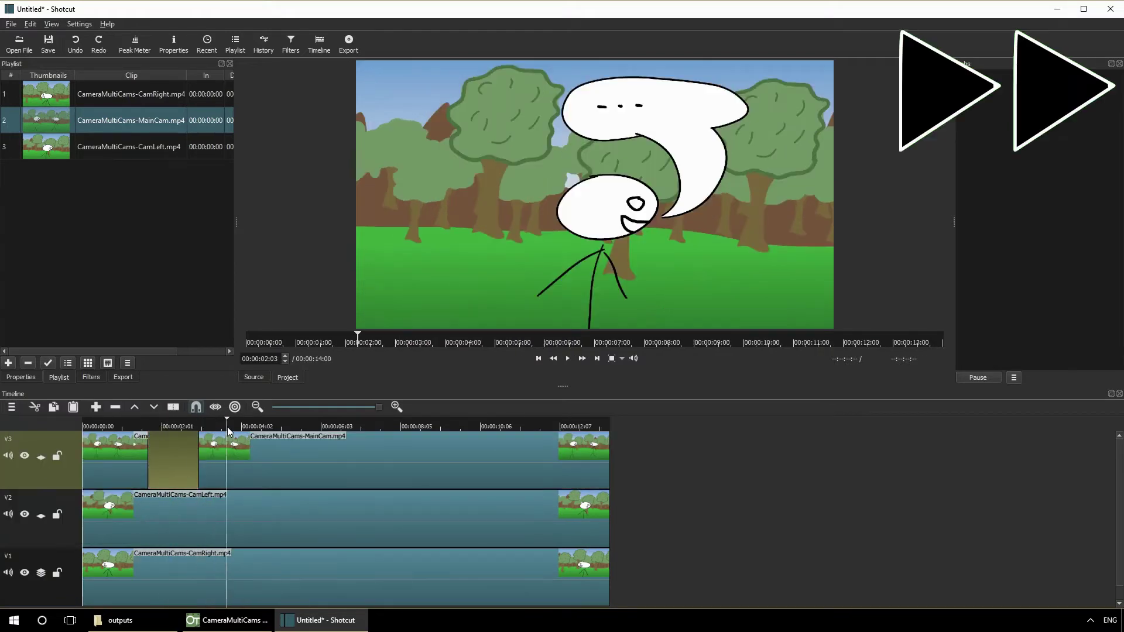
left_click(247, 449)
left_click_drag(246, 450, 539, 450)
Split CamLeft and remove its short early section to widen the gap
key("Down")
key("s")
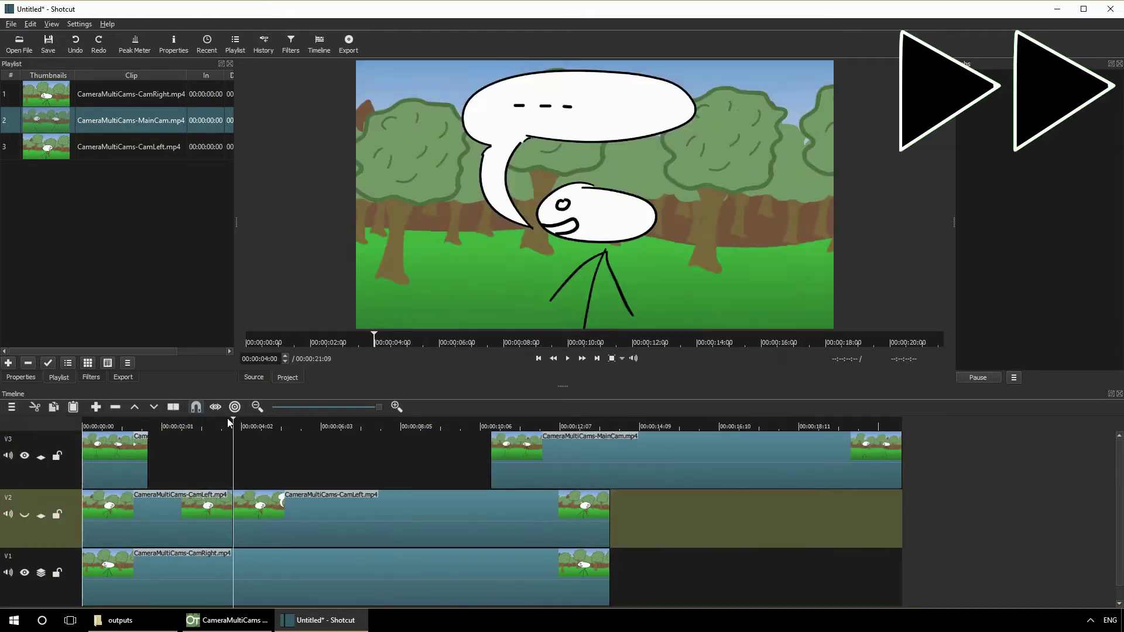
left_click(275, 426)
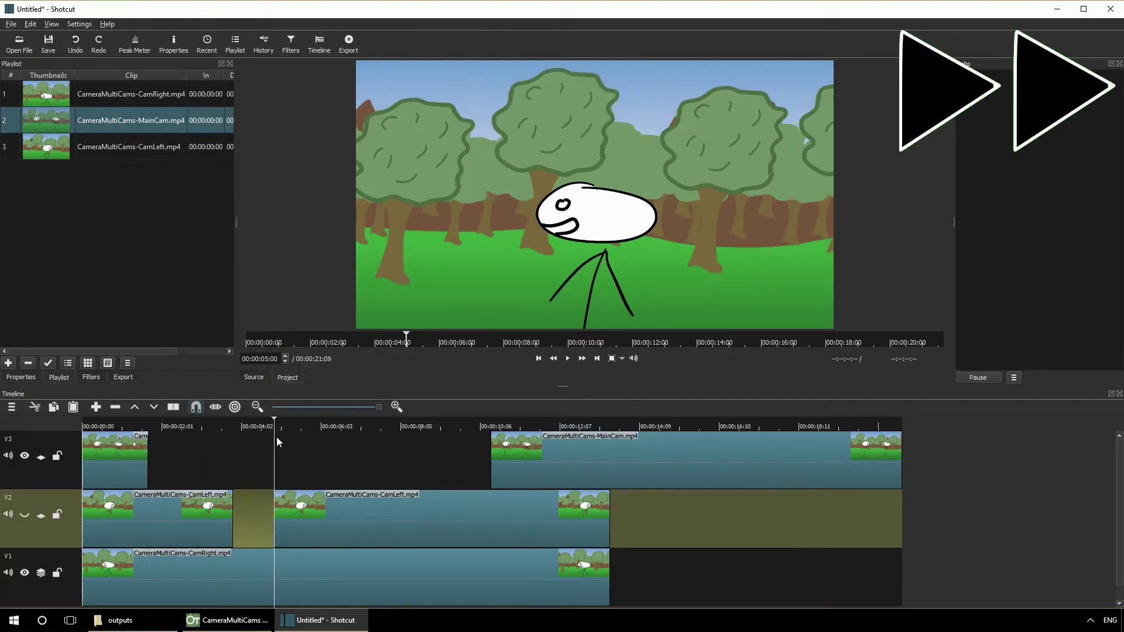
left_click(302, 426)
key("i")
Remove the CamLeft section between about seven and nine seconds, leaving a gap
left_click(400, 426)
left_click(375, 426)
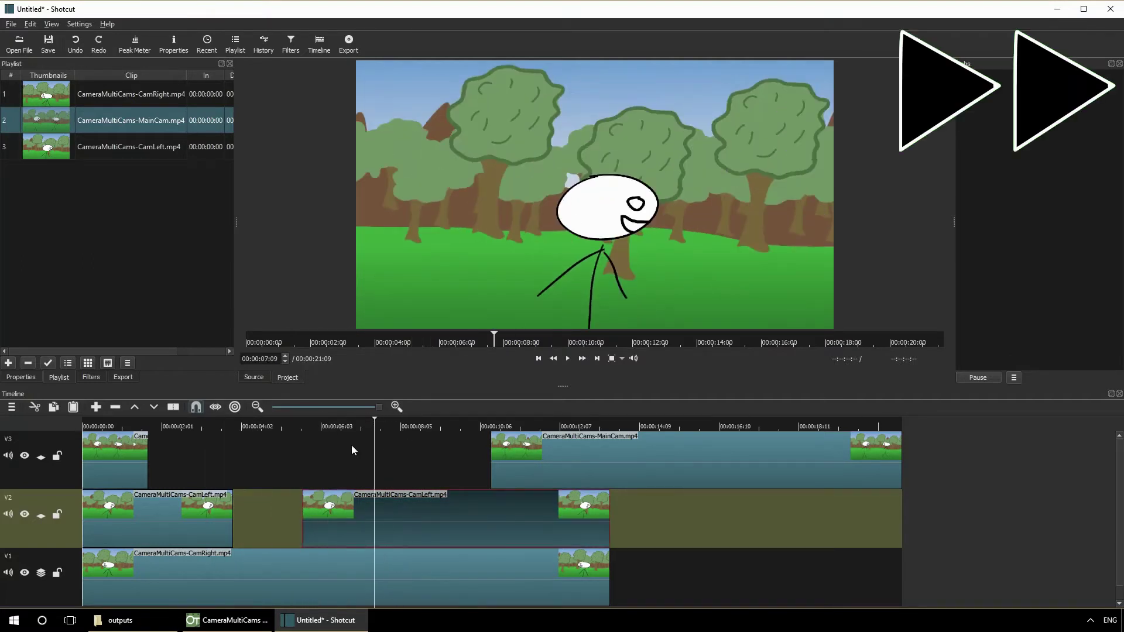
key("s")
left_click(440, 426)
key("i")
End the CamLeft track at eleven seconds
key("space")
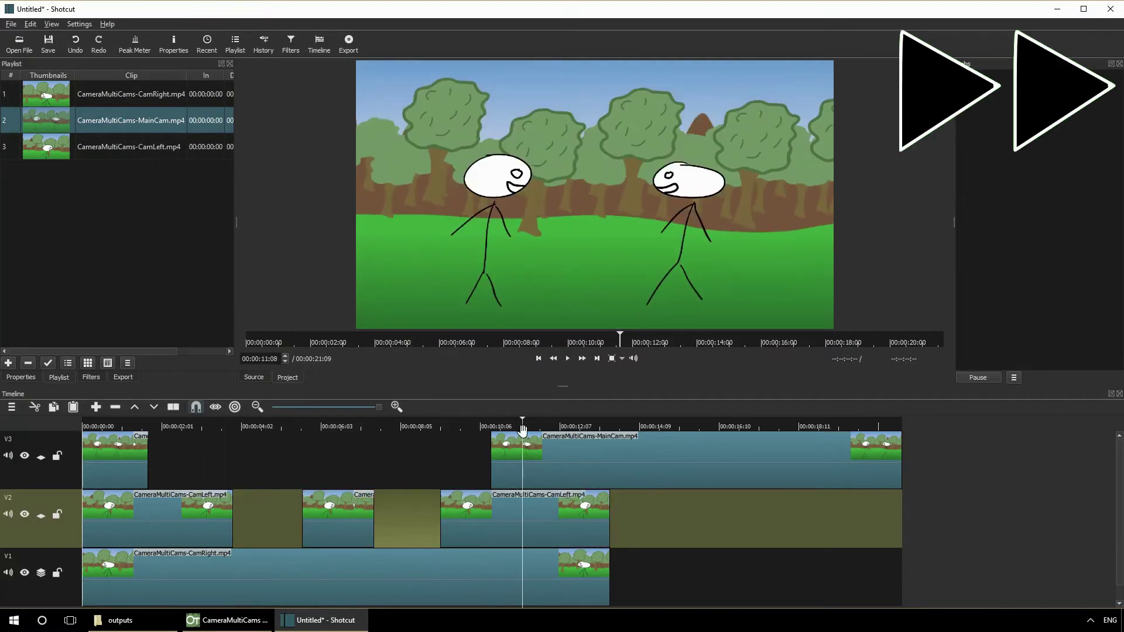
key("space")
left_click(500, 426)
key("o")
Line up the last MainCam clip with the edit's end, trim its start to the playhead, and return to the beginning
left_click_drag(561, 474, 267, 474)
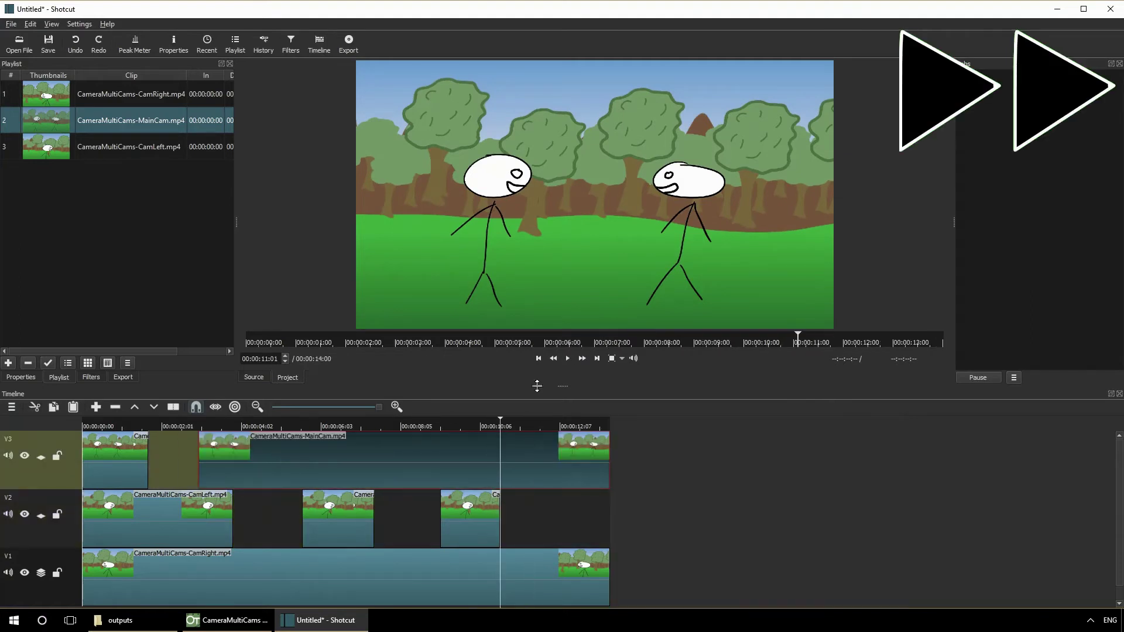
key("i")
key("Up")
key("Home")
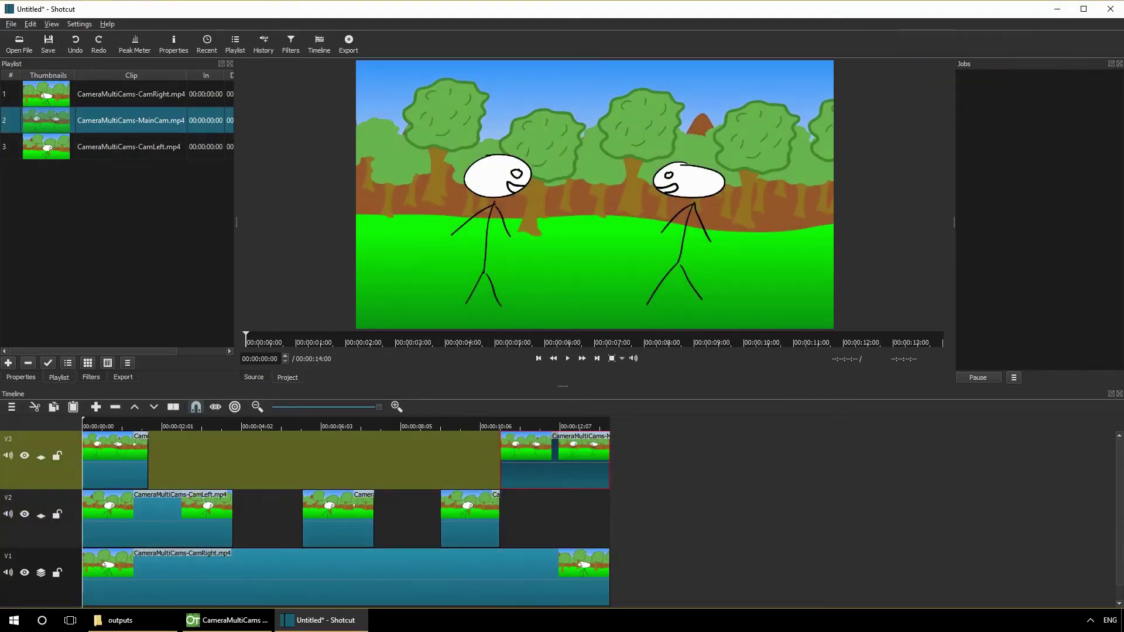
left_click(571, 357)
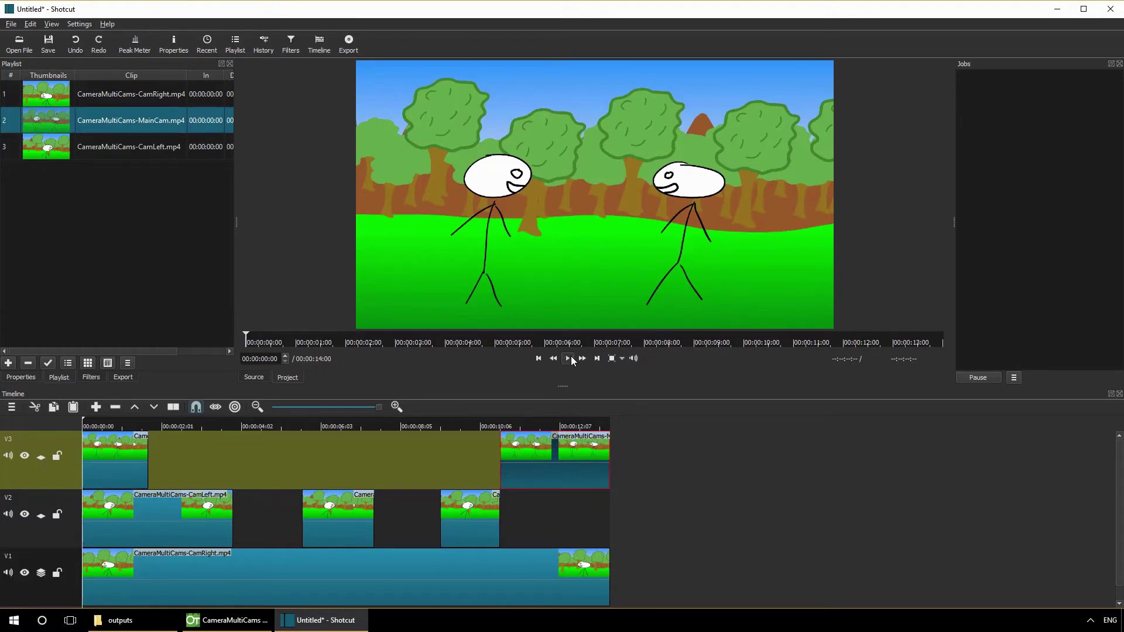